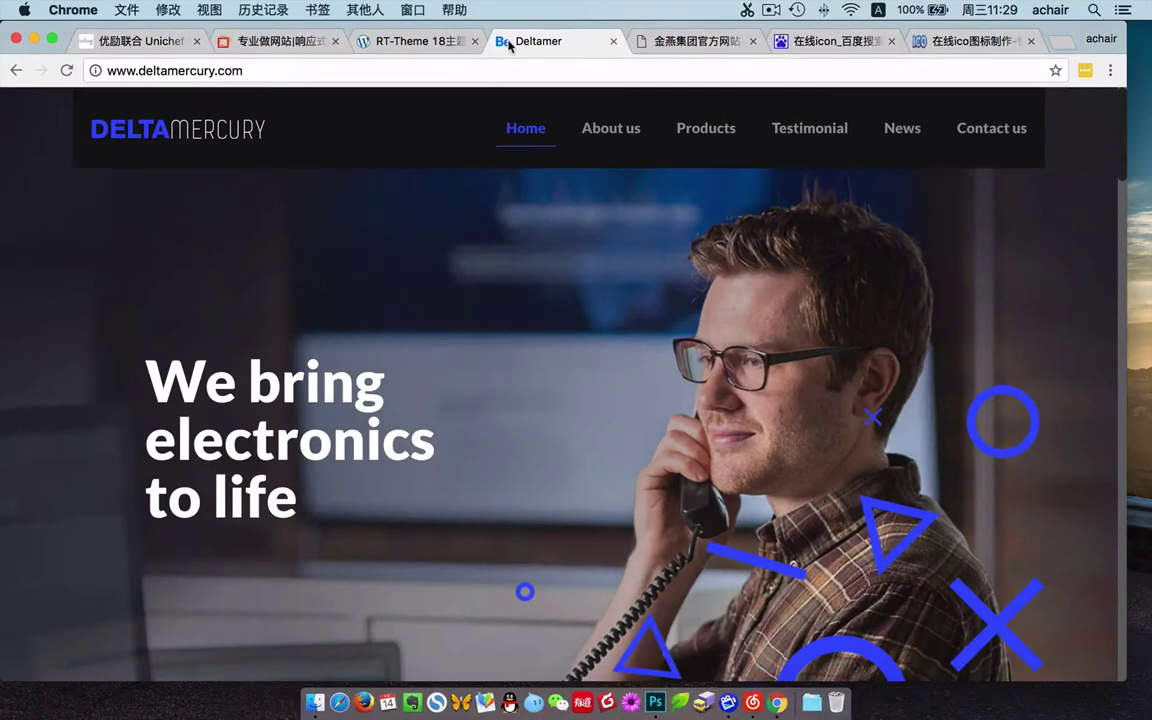
# - Compare the tab icons of the RT-Theme 18, jianzhan1.cn, Unichef and Deltamer sites, and minimise the browser window
pyautogui.click(389, 48)
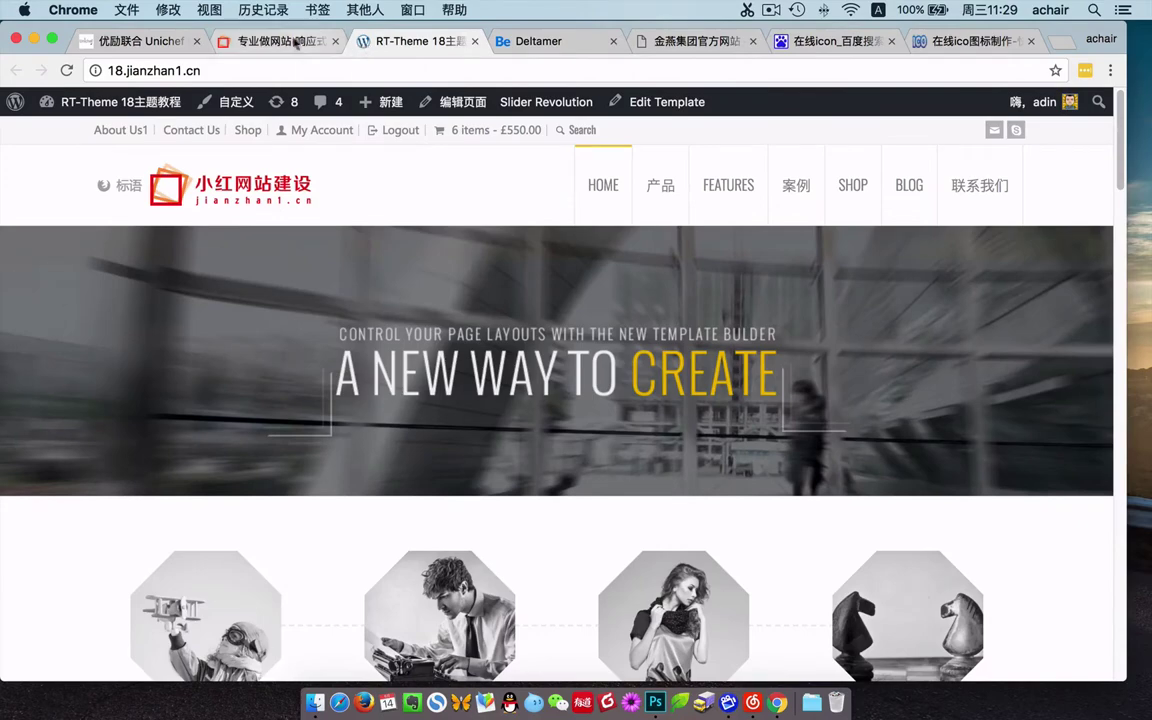
pyautogui.click(232, 42)
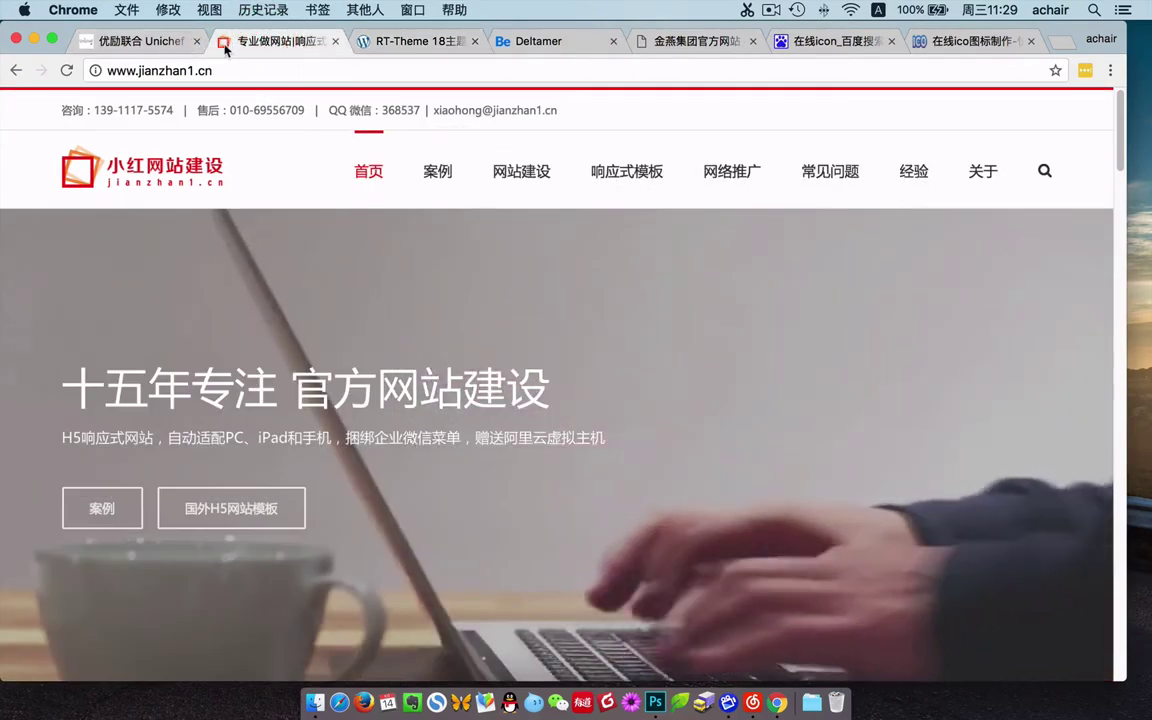
pyautogui.click(150, 42)
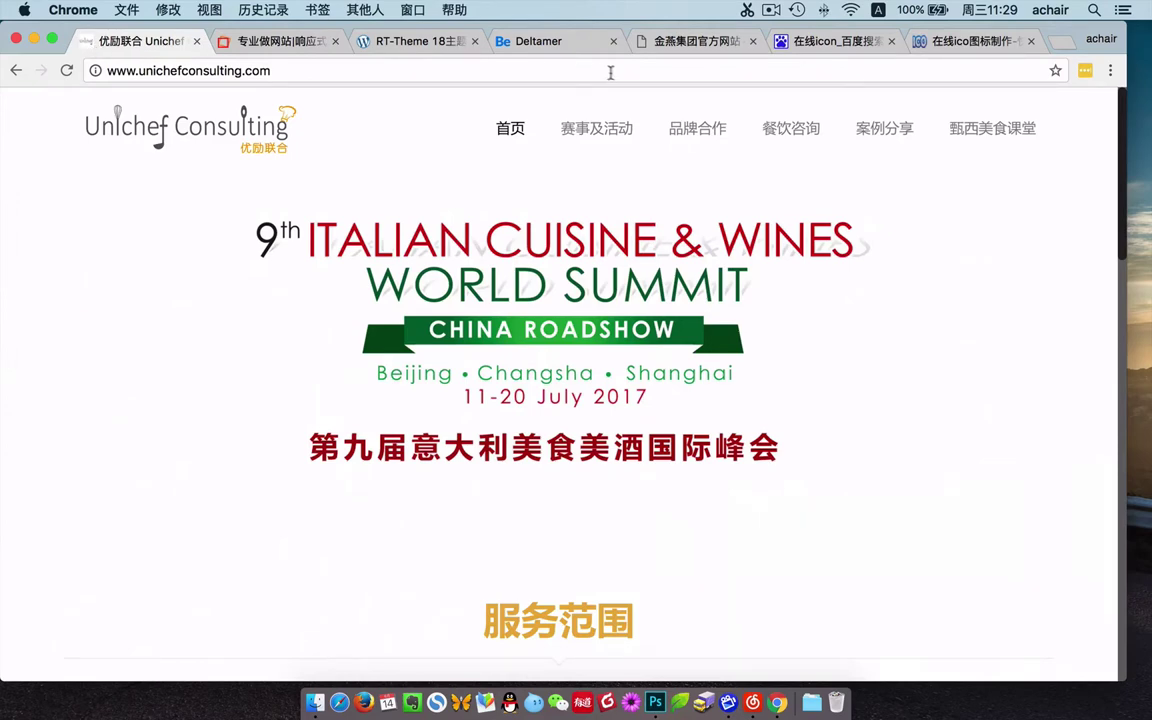
pyautogui.click(645, 43)
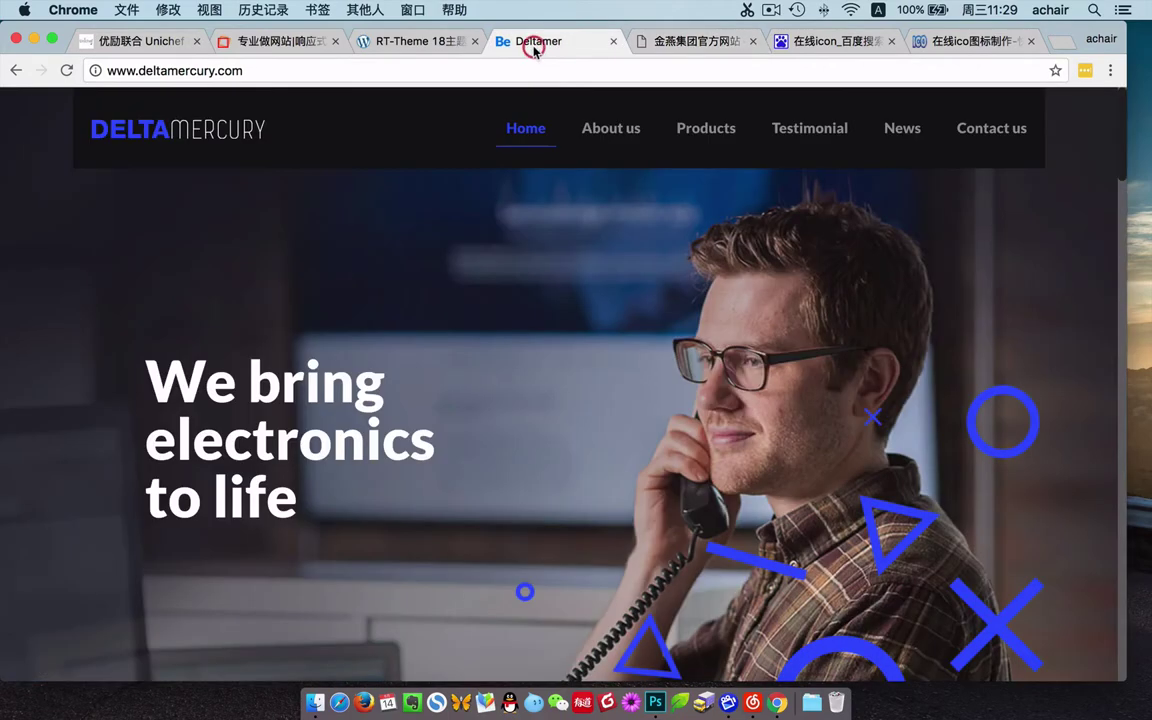
pyautogui.click(537, 43)
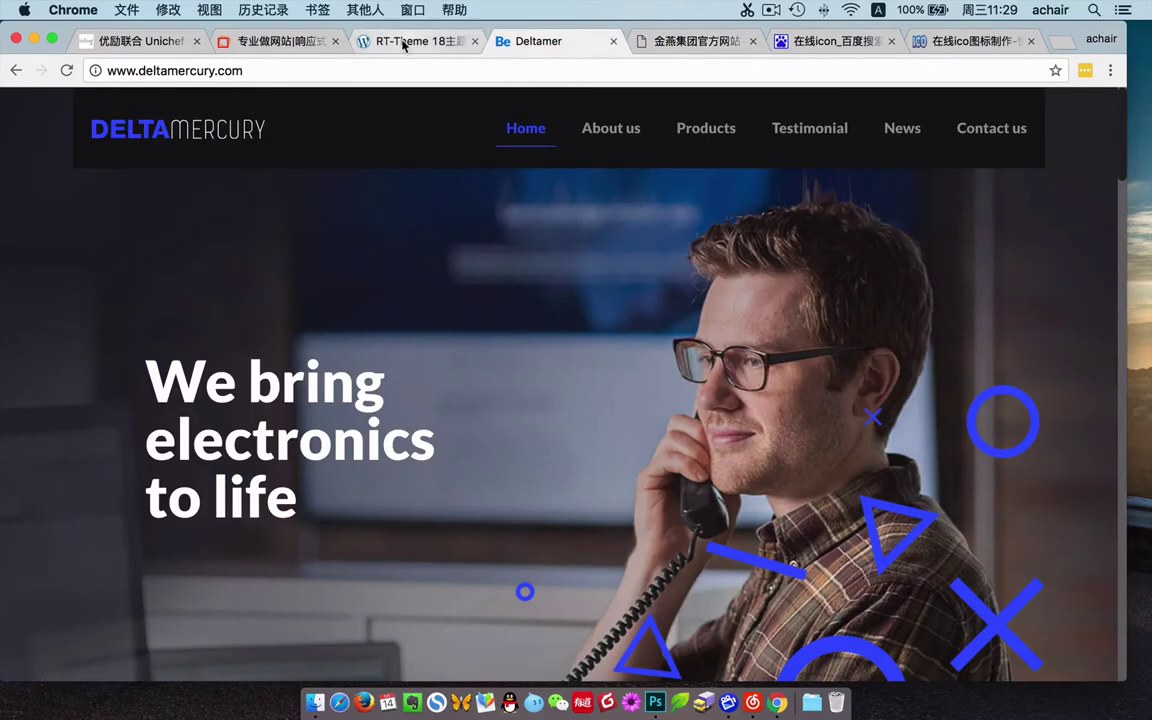
pyautogui.click(403, 43)
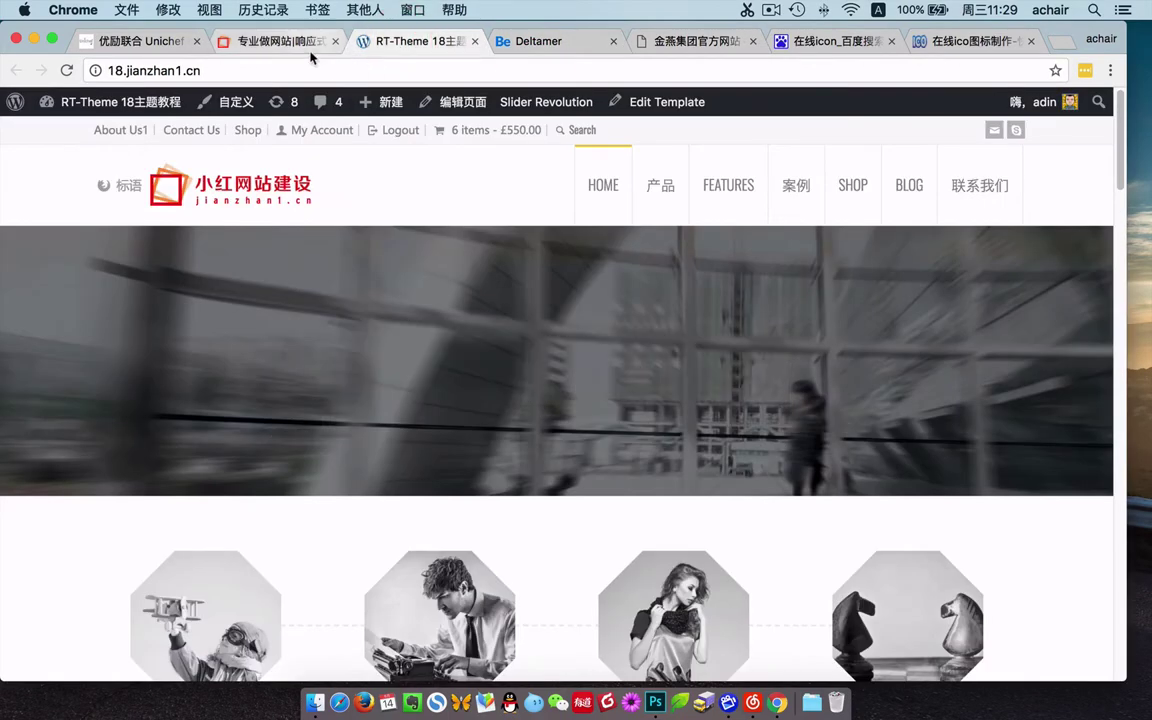
pyautogui.click(33, 39)
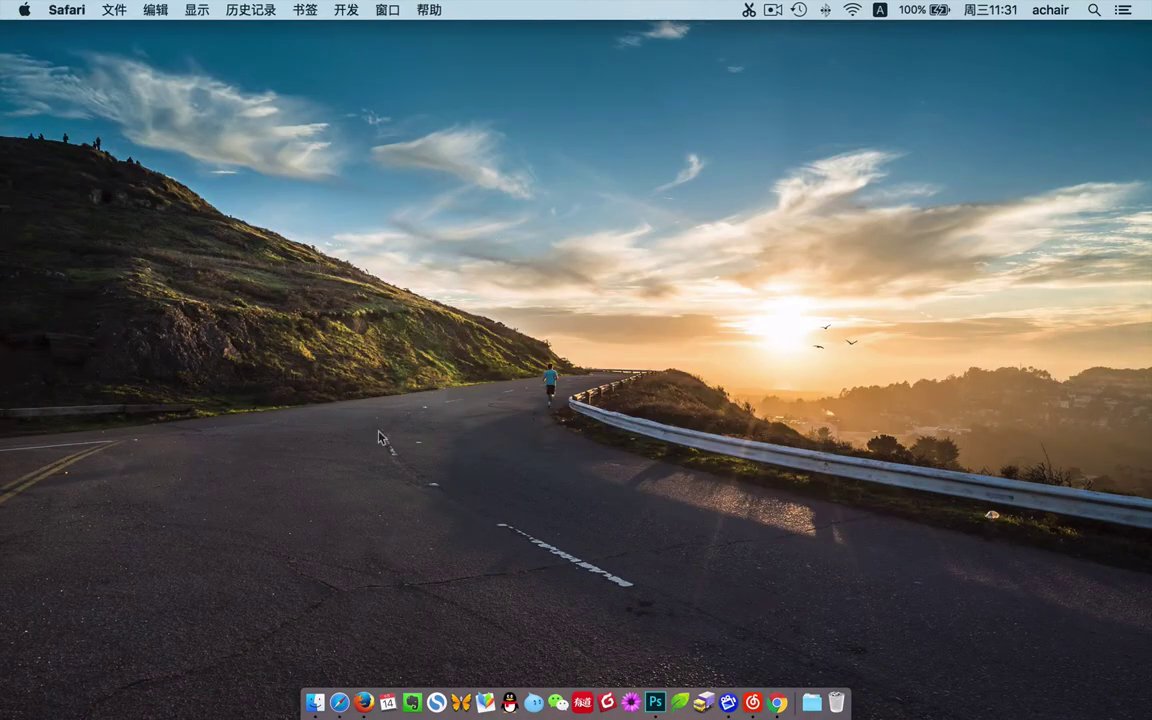
# - Switch to Safari and check how jianzhan1.cn and jinyanjituan.cn show their site icons beside the address, then minimise the window
pyautogui.click(340, 701)
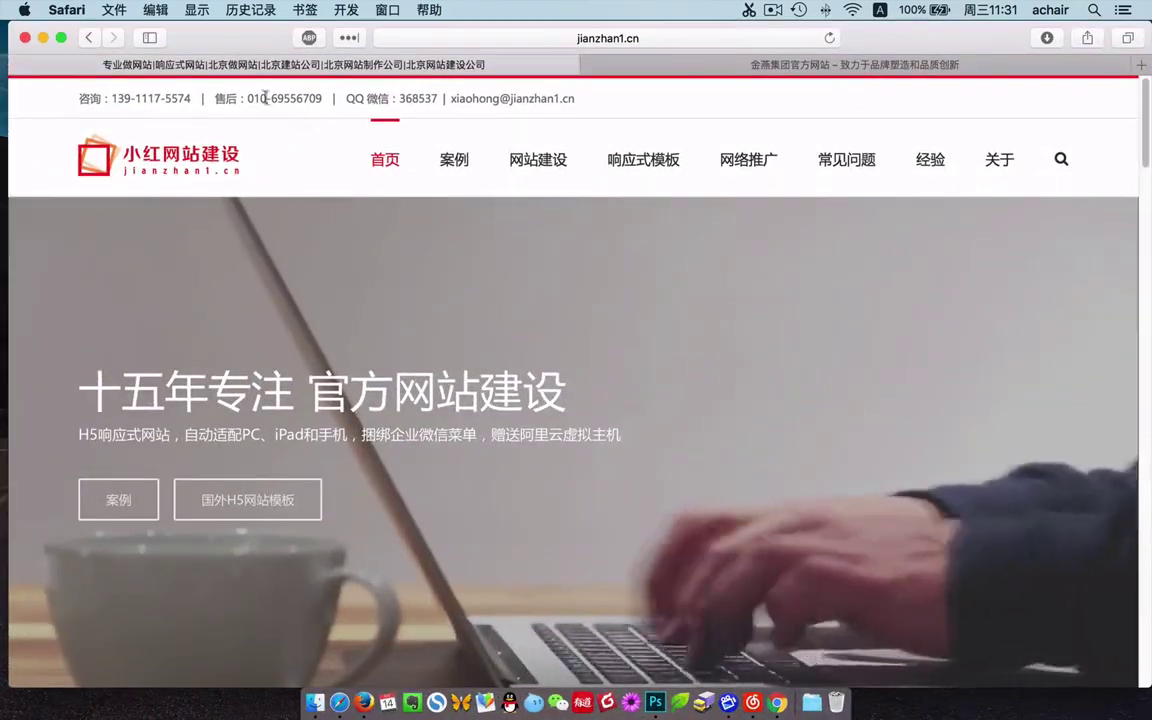
pyautogui.click(556, 36)
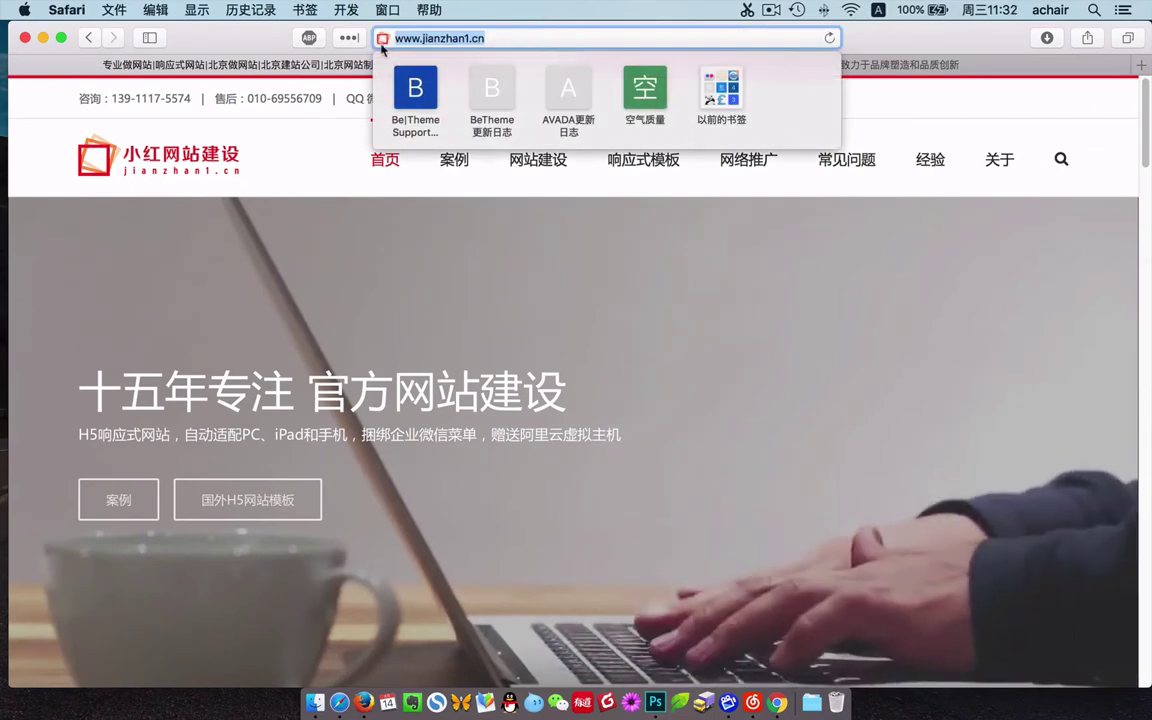
pyautogui.click(1010, 130)
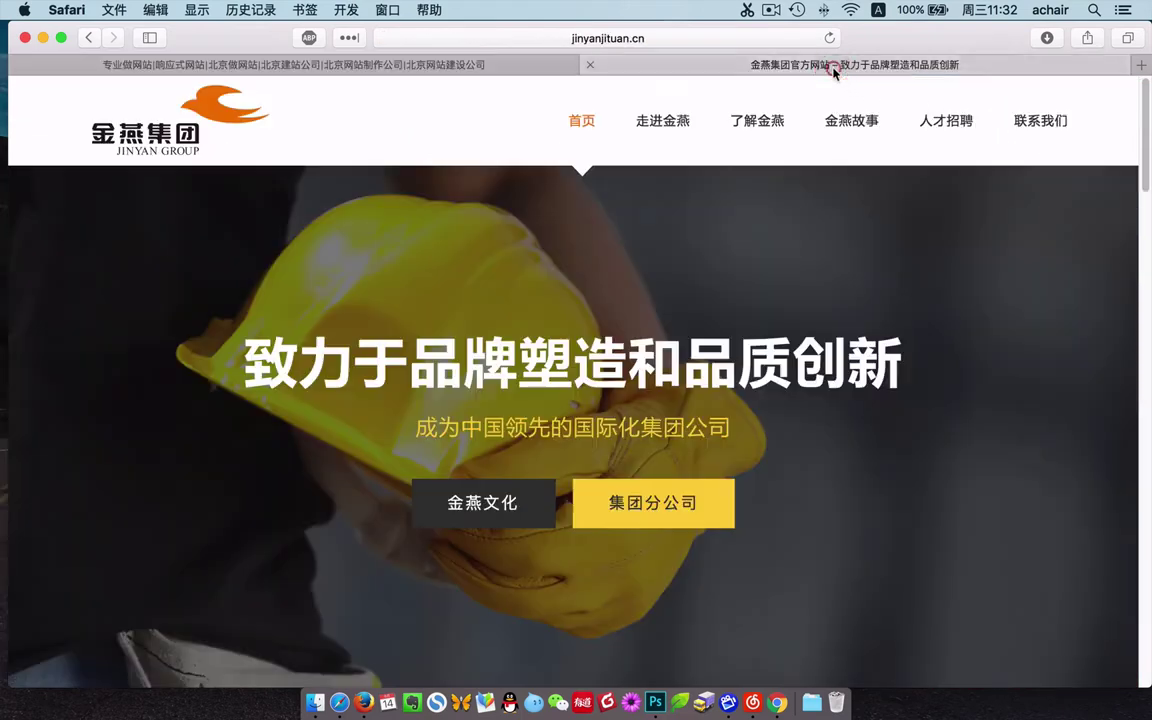
pyautogui.hotkey('ctrl', 'Tab')
pyautogui.click(617, 38)
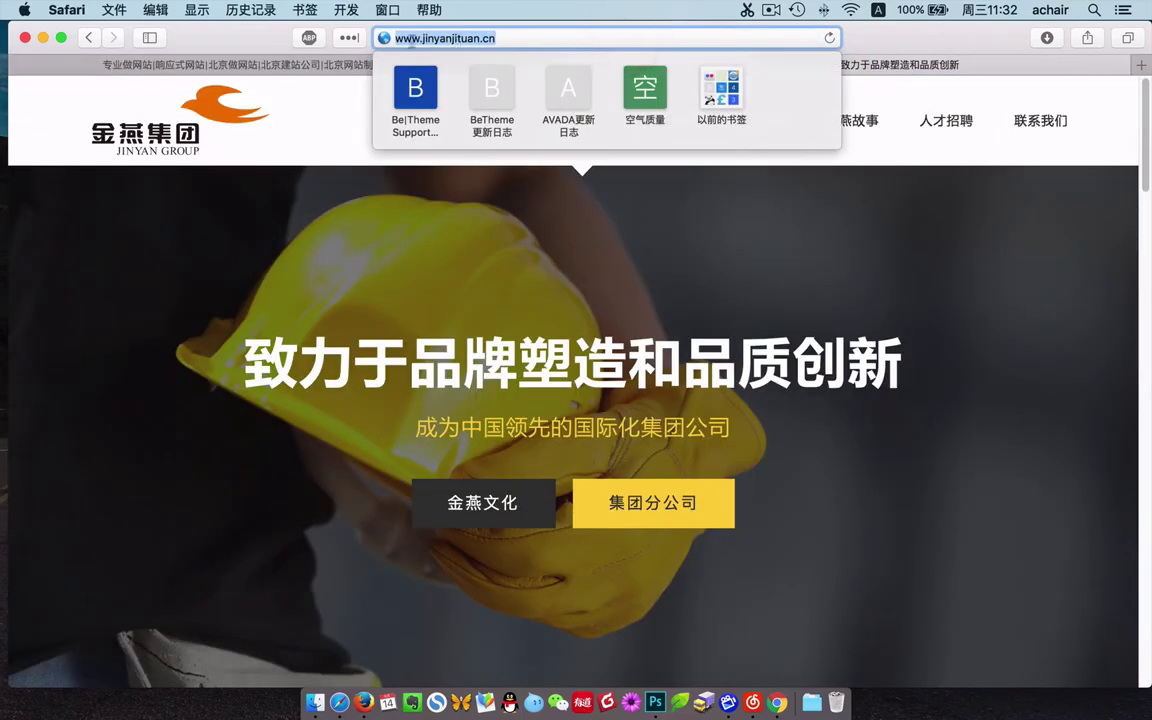
pyautogui.click(350, 96)
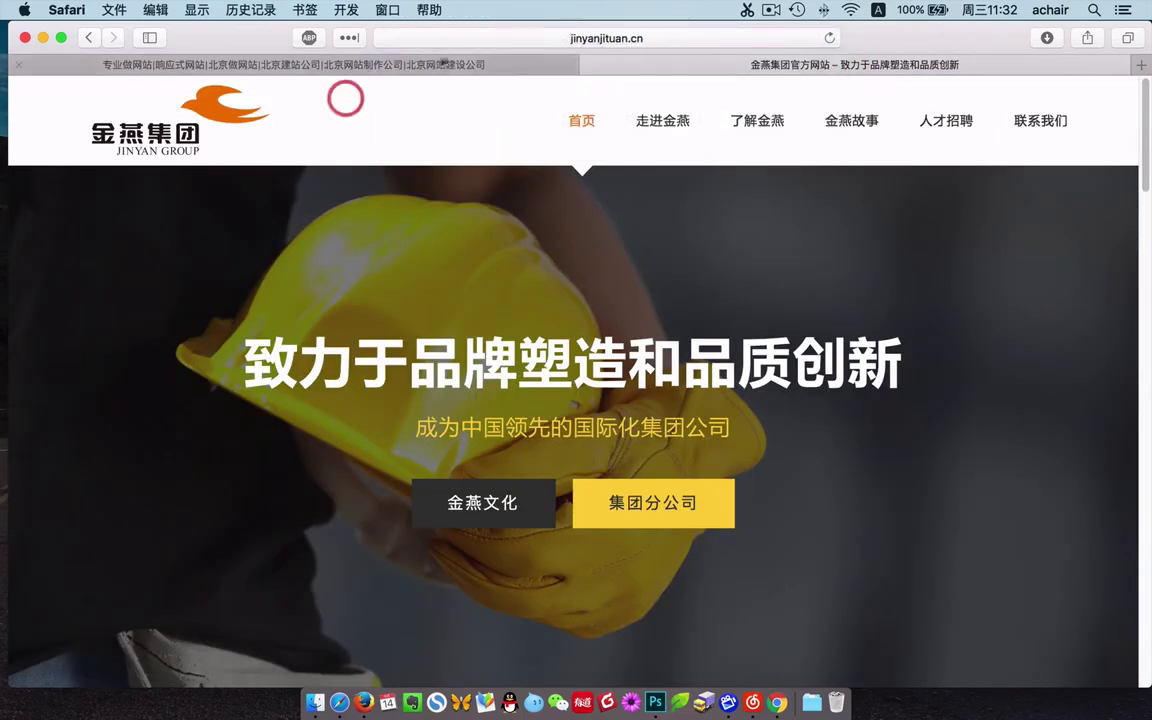
pyautogui.click(480, 65)
pyautogui.click(490, 37)
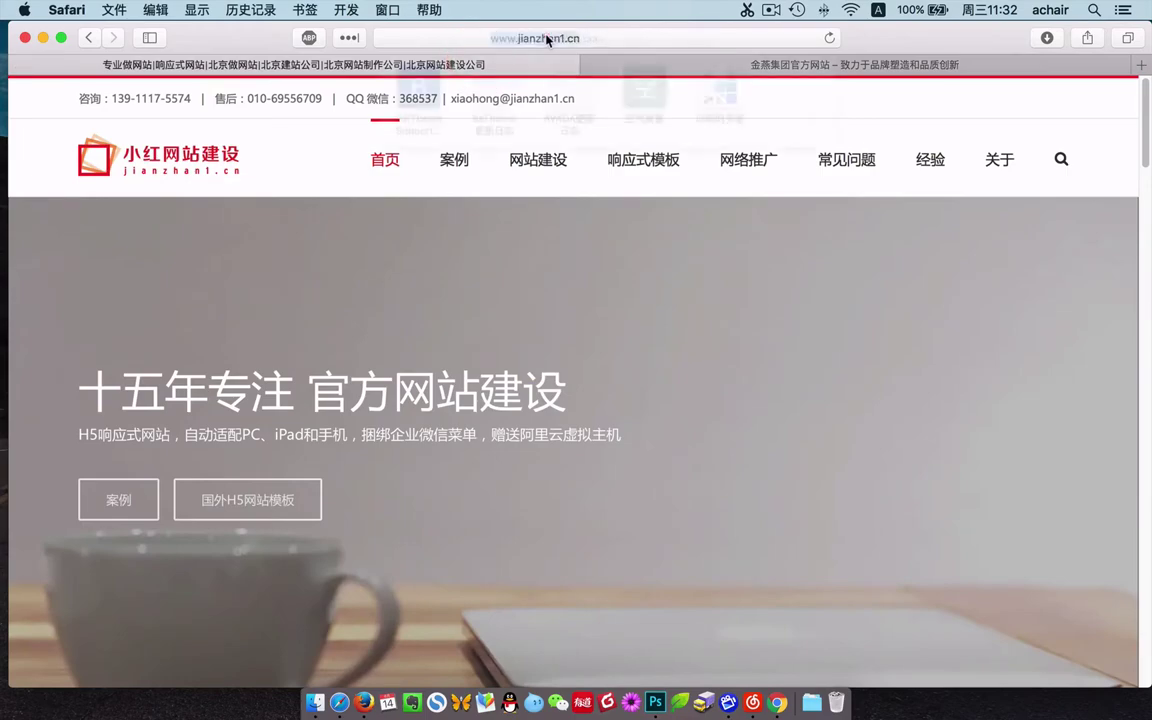
pyautogui.click(352, 103)
pyautogui.click(42, 38)
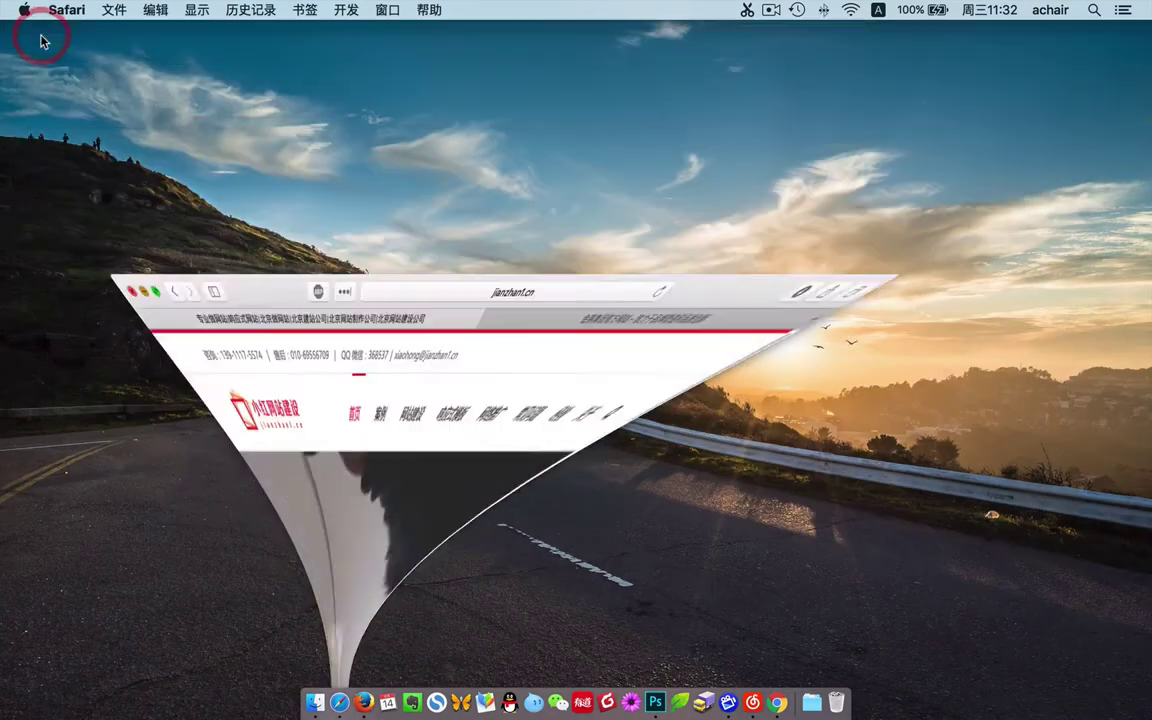
# - Switch to Firefox and compare the tab icons of jianzhan1.cn and jinyanjituan.cn, then minimise the window
pyautogui.click(364, 699)
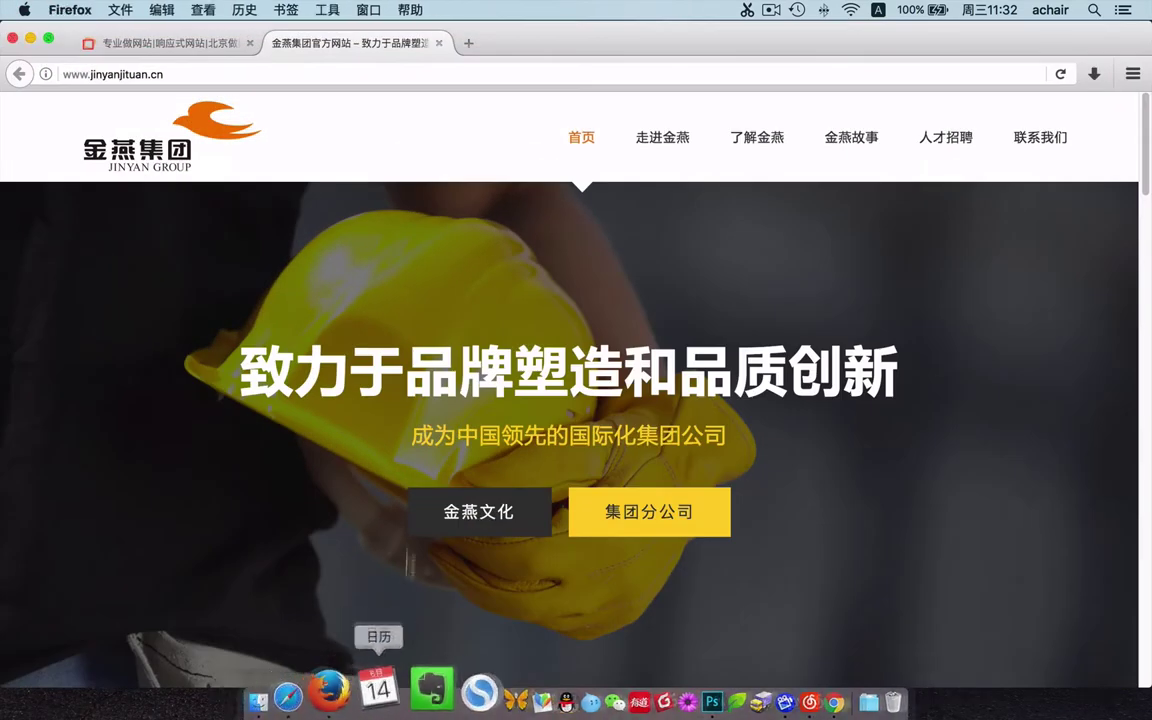
pyautogui.click(178, 46)
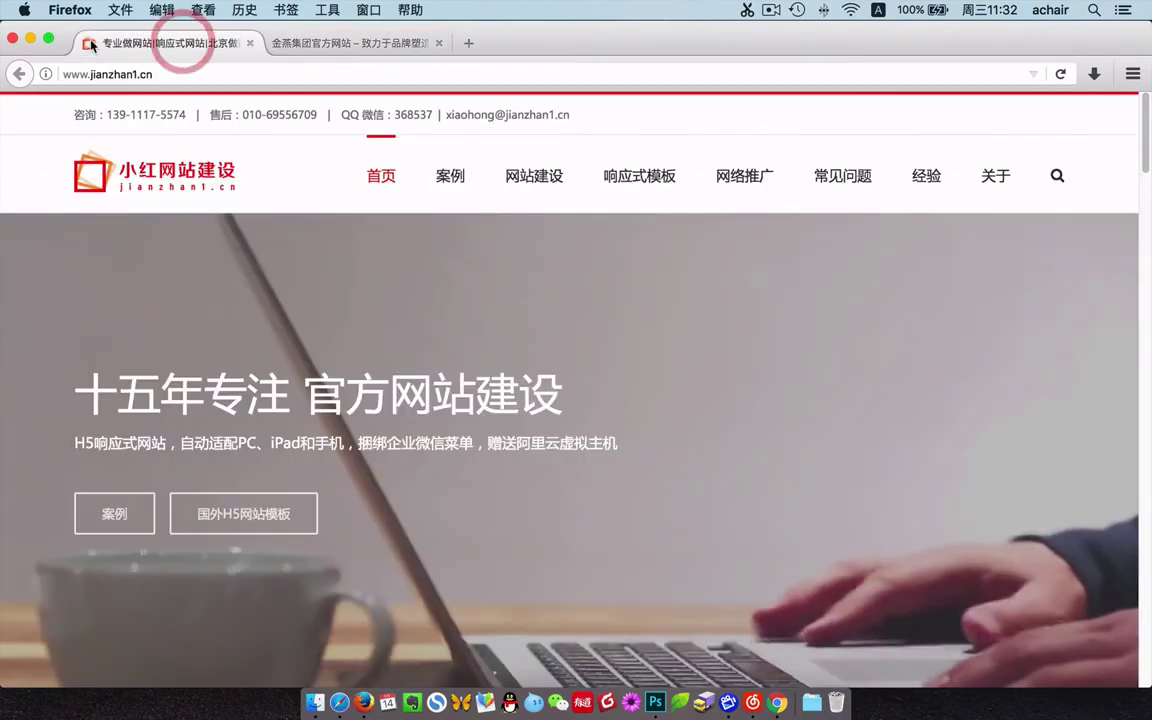
pyautogui.click(289, 42)
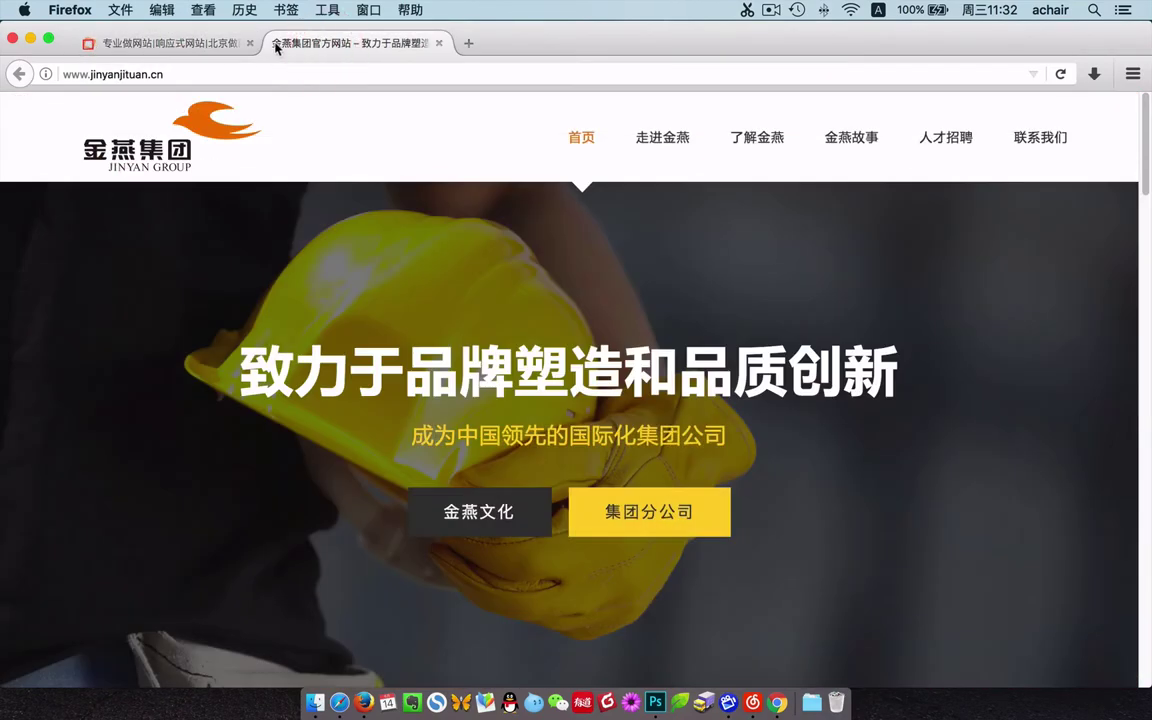
pyautogui.click(163, 46)
pyautogui.click(30, 38)
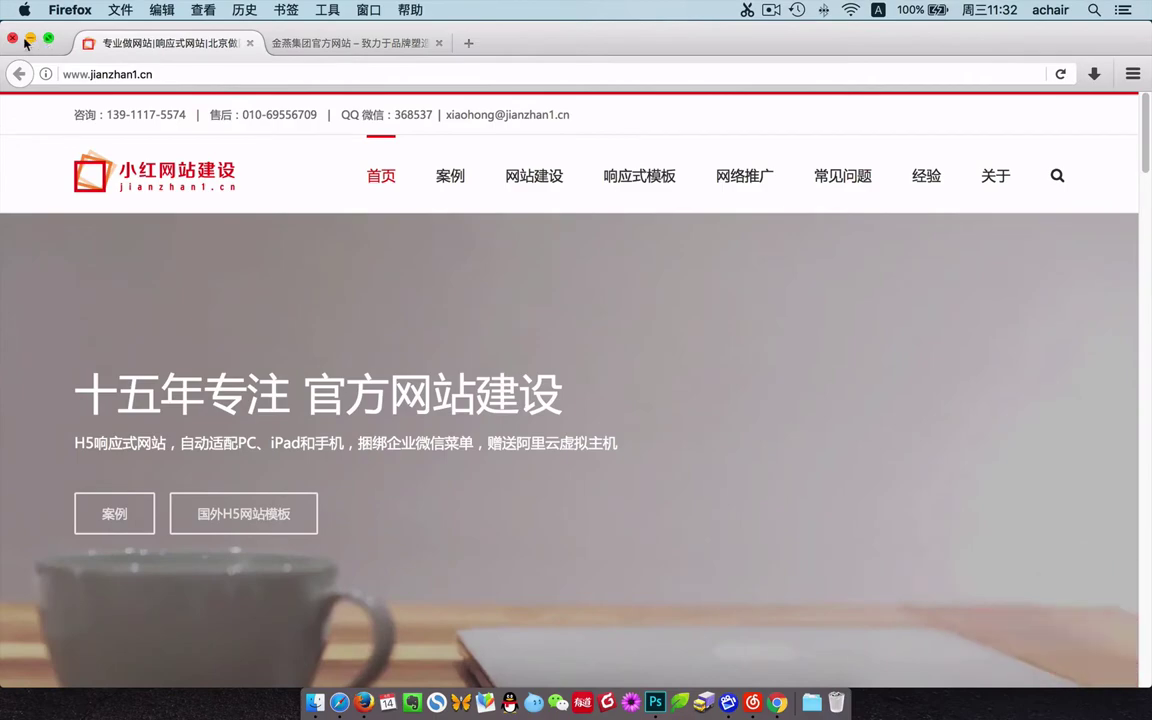
pyautogui.press('super+Tab')
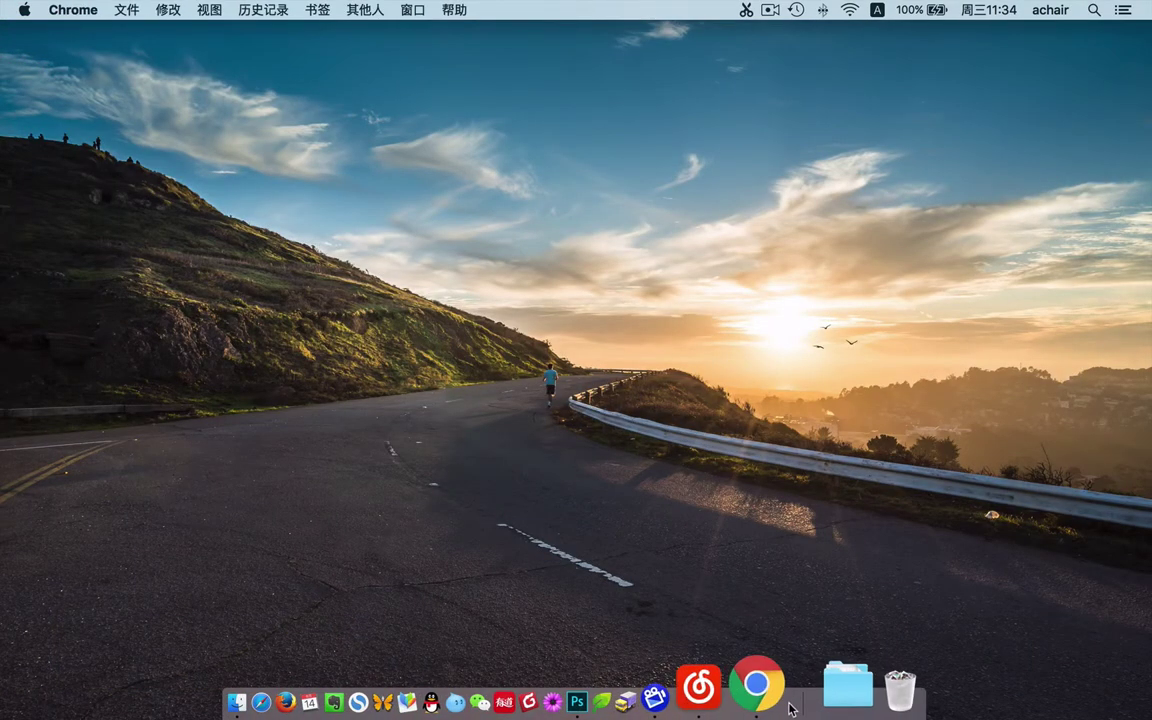
pyautogui.click(758, 686)
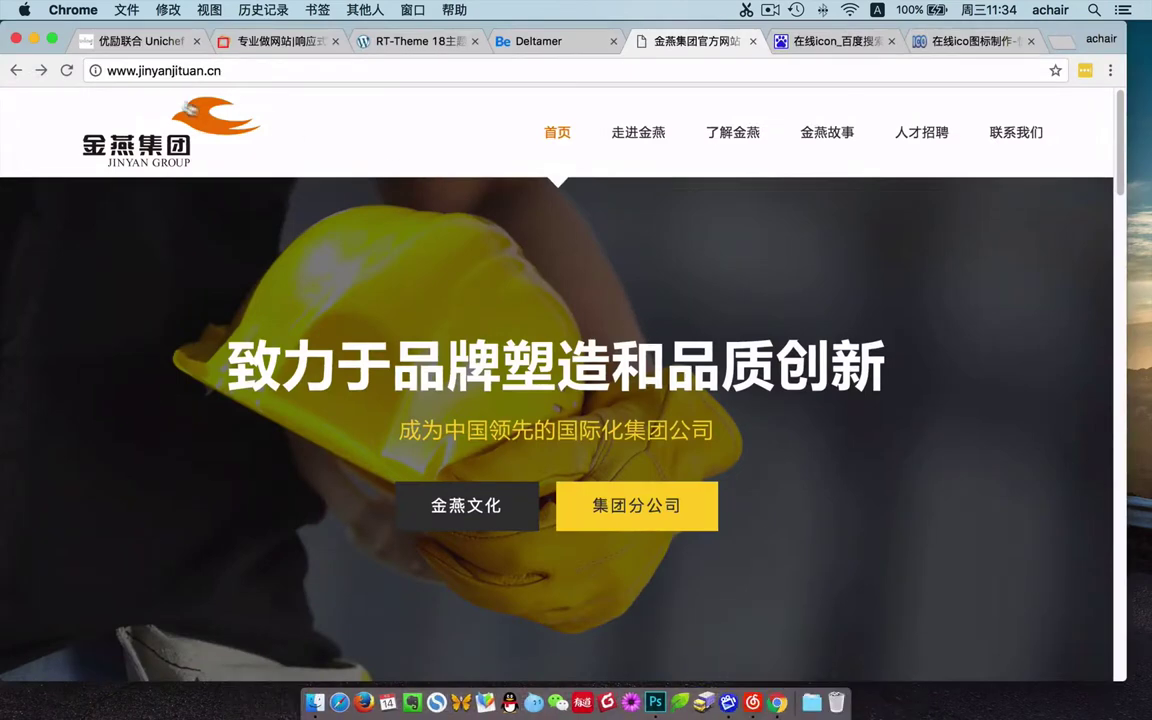
pyautogui.click(132, 68)
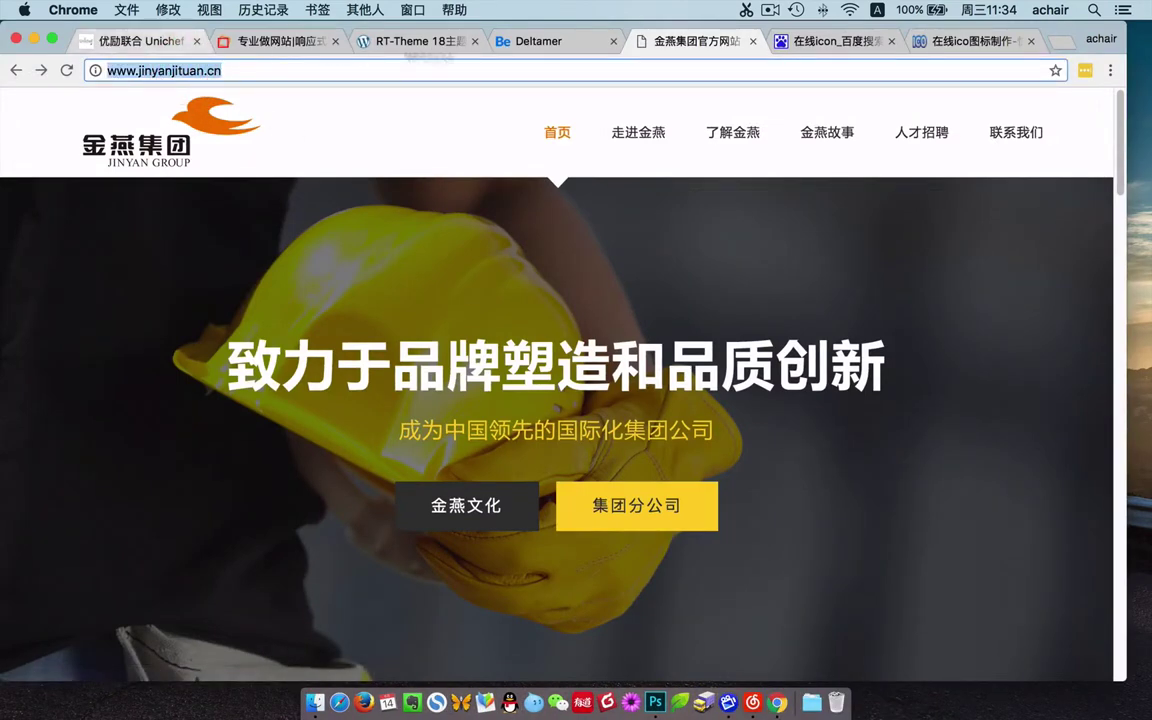
pyautogui.click(645, 40)
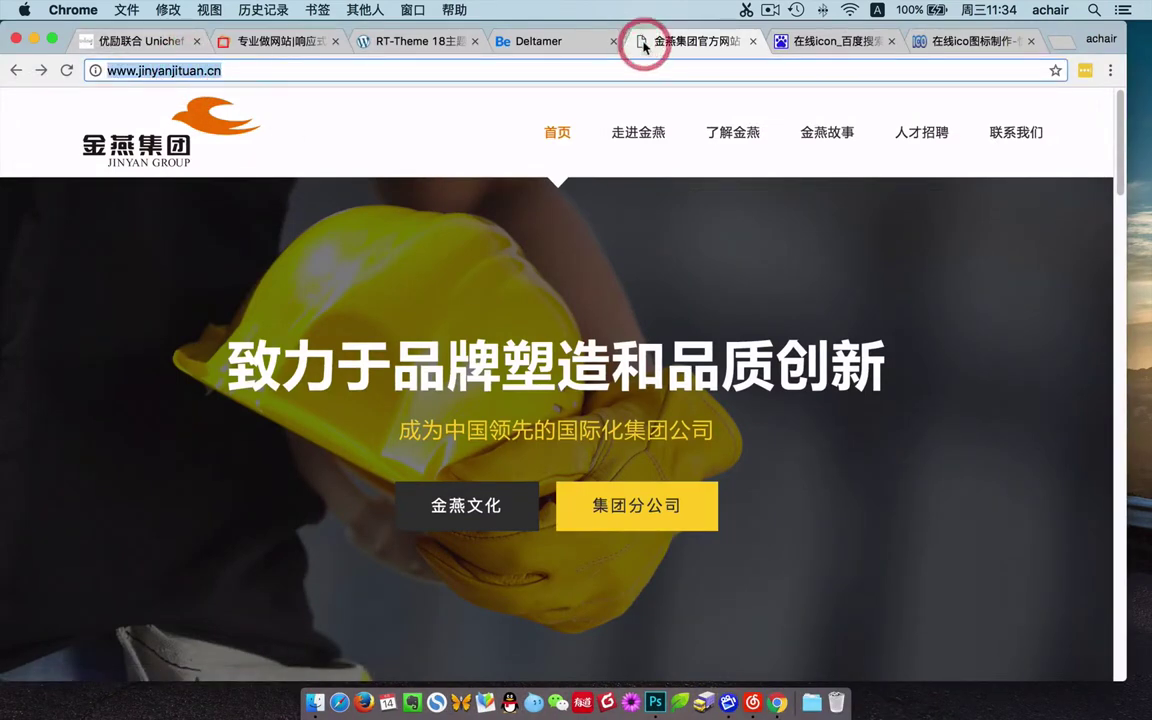
pyautogui.click(33, 41)
# - Switch to Photoshop, delete the white areas around the orange bird on 图层 1, hide the 背景 layer and clear the selection
pyautogui.click(657, 705)
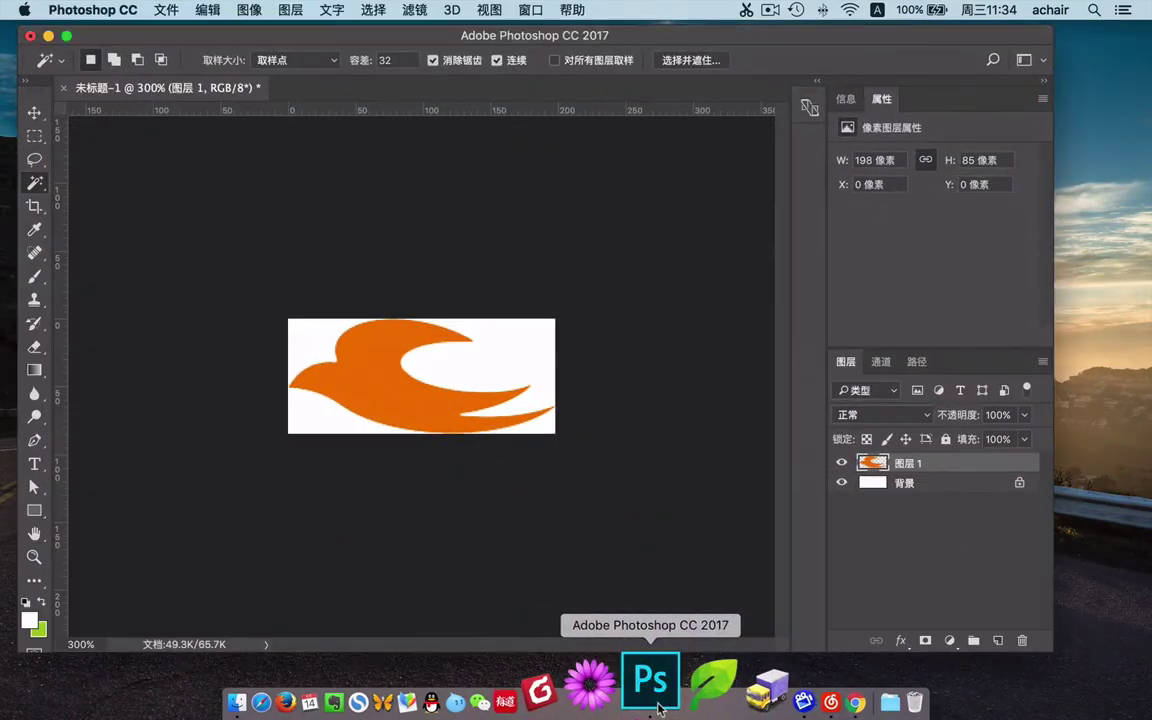
pyautogui.click(497, 358)
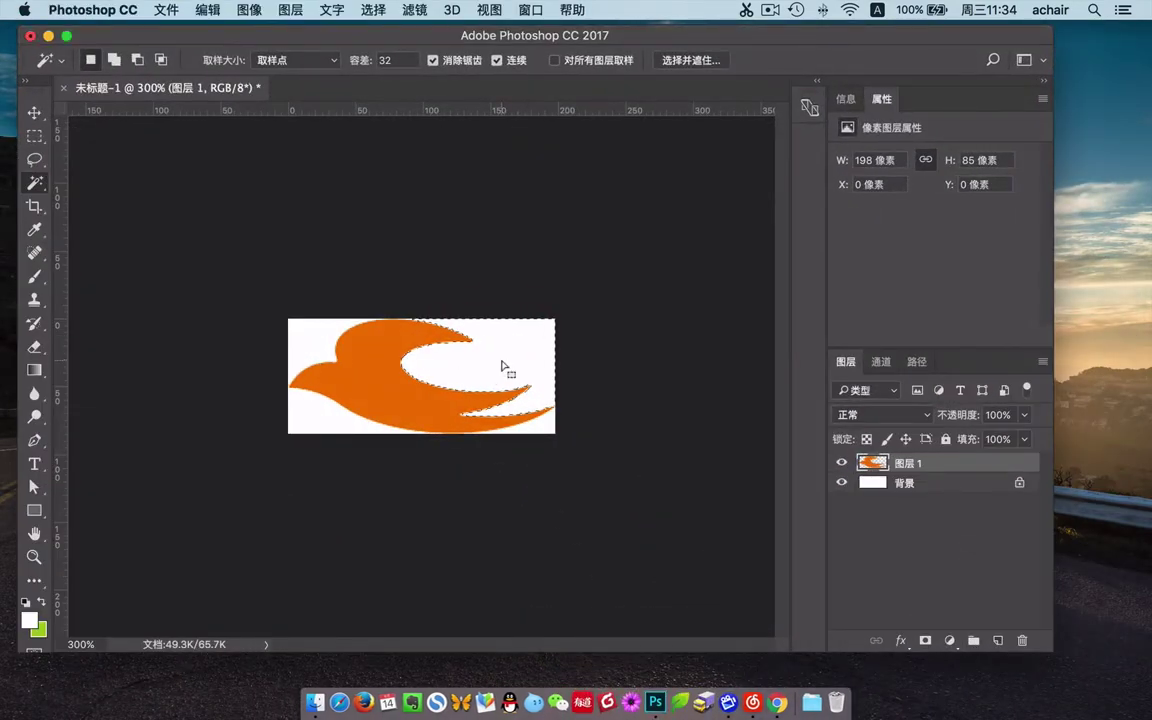
pyautogui.click(314, 332)
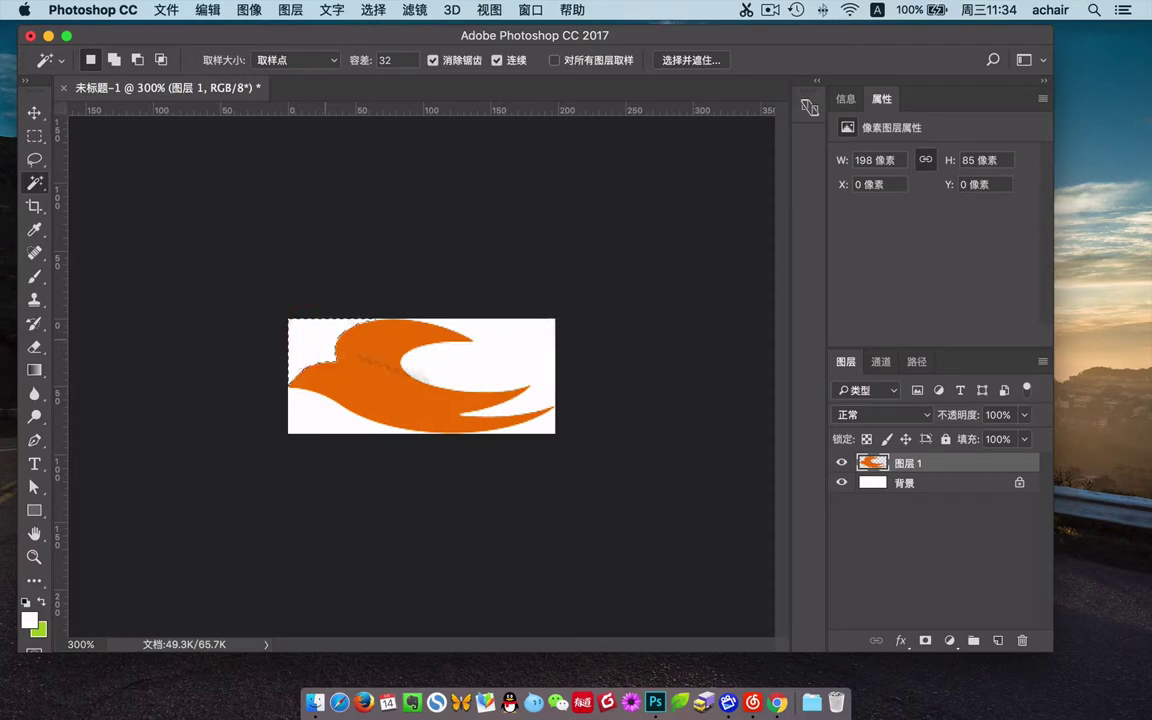
pyautogui.click(847, 485)
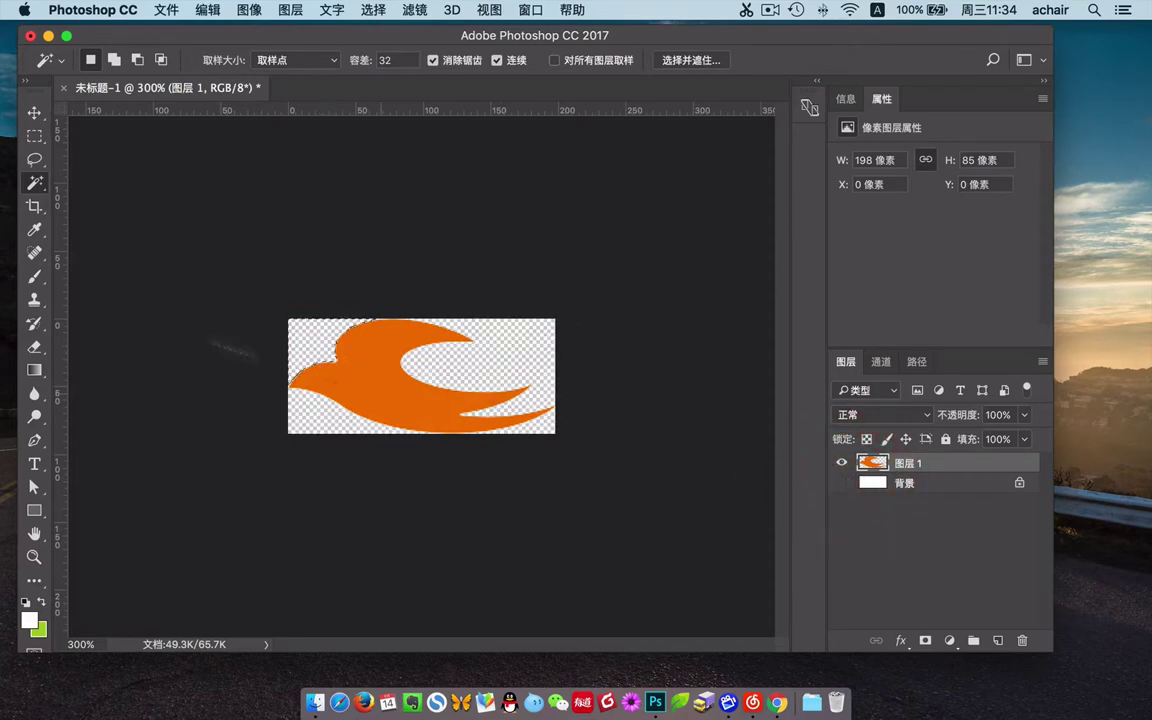
pyautogui.click(37, 137)
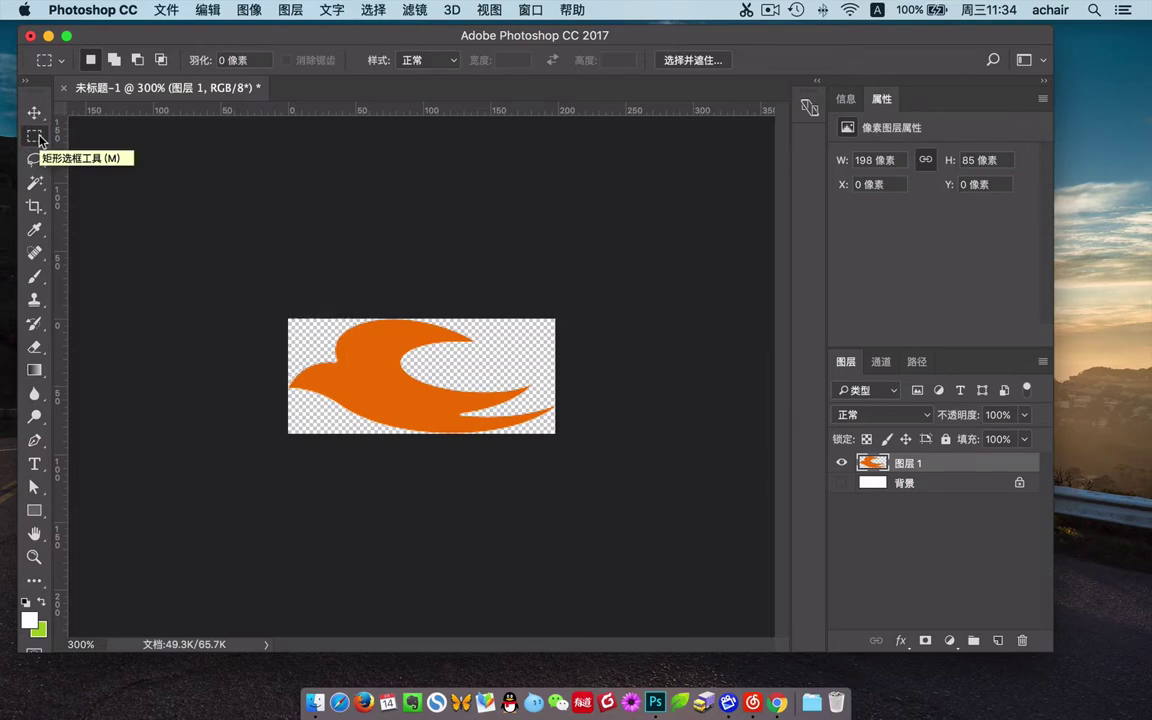
# - Crop the image to 16 × 16 pixels with a square frame enclosing the whole bird, centred vertically
pyautogui.click(36, 207)
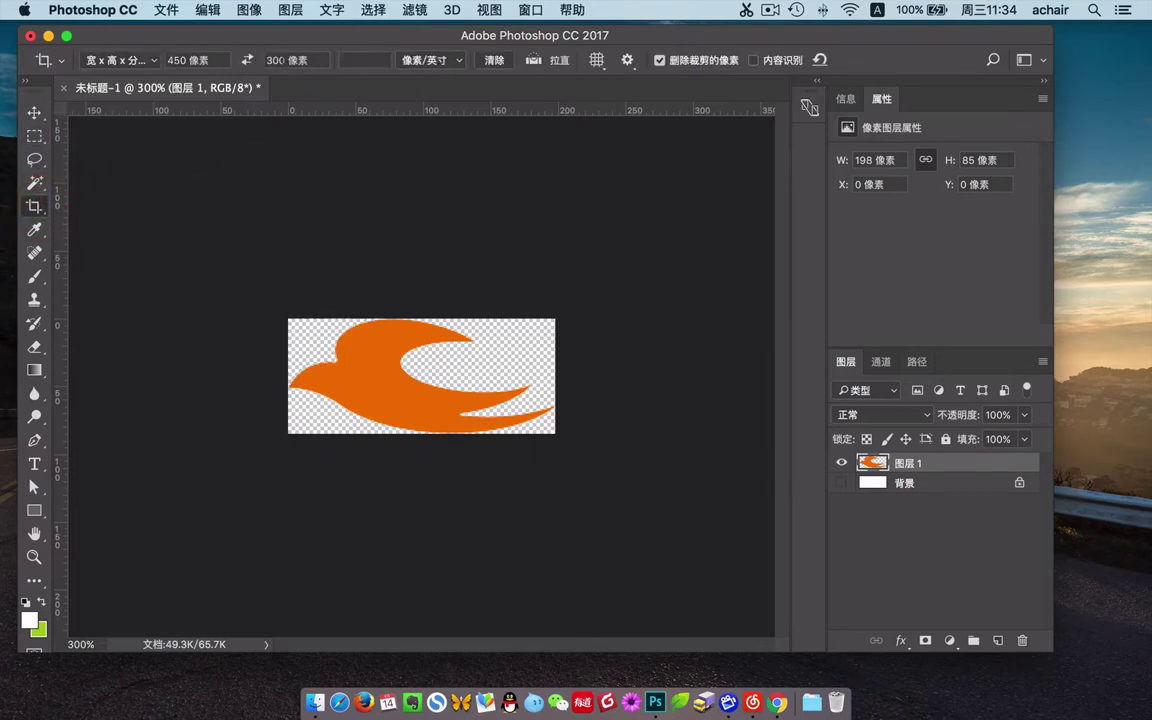
pyautogui.write('16')
pyautogui.press('Tab')
pyautogui.moveTo(411, 309); pyautogui.dragTo(290, 432)
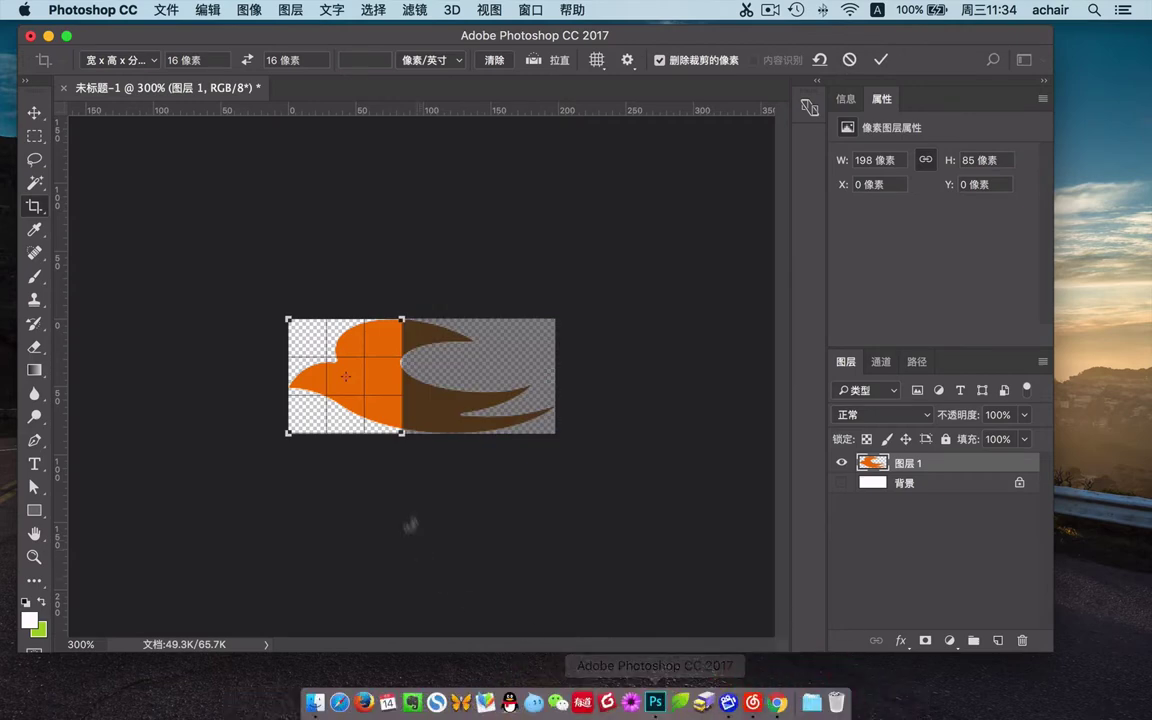
pyautogui.moveTo(406, 435); pyautogui.dragTo(578, 571)
pyautogui.moveTo(473, 478); pyautogui.dragTo(477, 399)
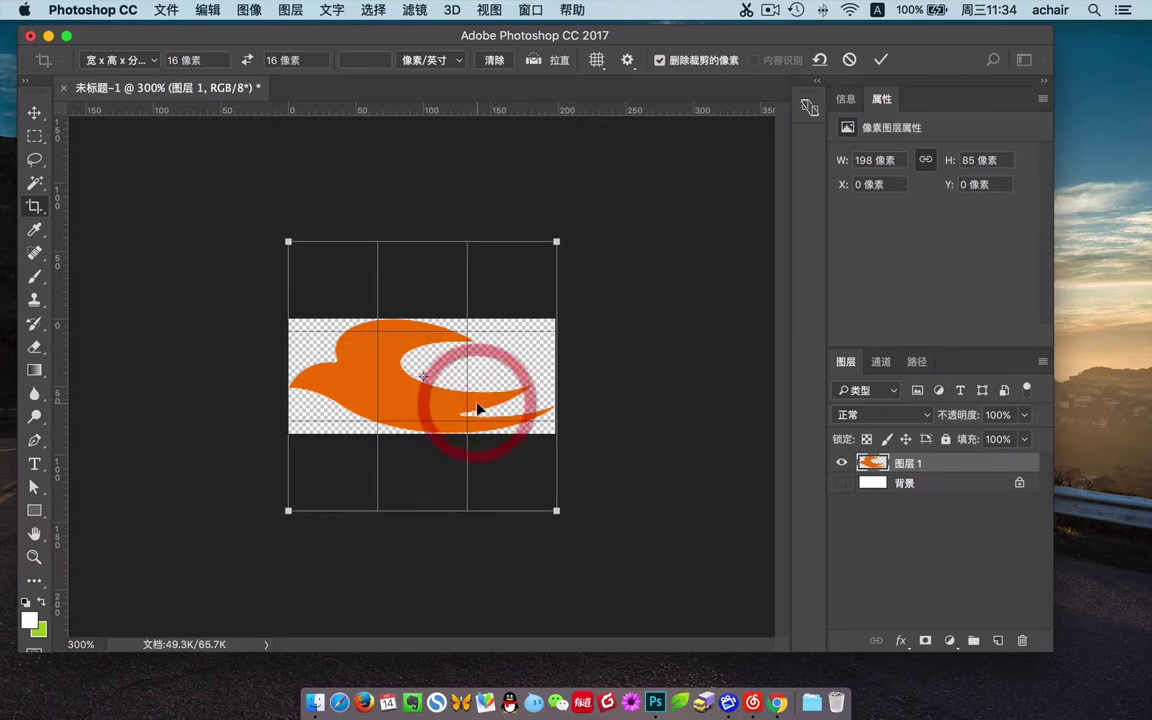
pyautogui.doubleClick(497, 416)
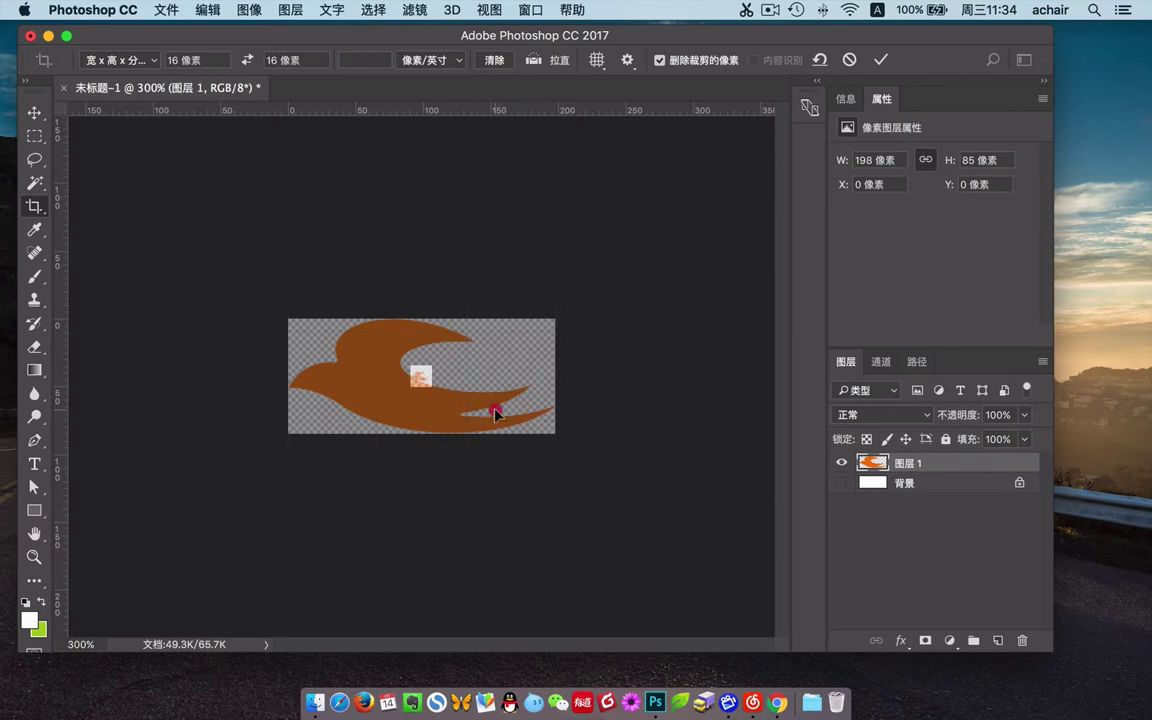
# - Examine the cropped bird icon at 1600% magnification
pyautogui.press('super+equal')
pyautogui.press('super+equal')
pyautogui.press('super+equal')
pyautogui.press('super+equal')
pyautogui.press('super+equal')
pyautogui.press('super+equal')
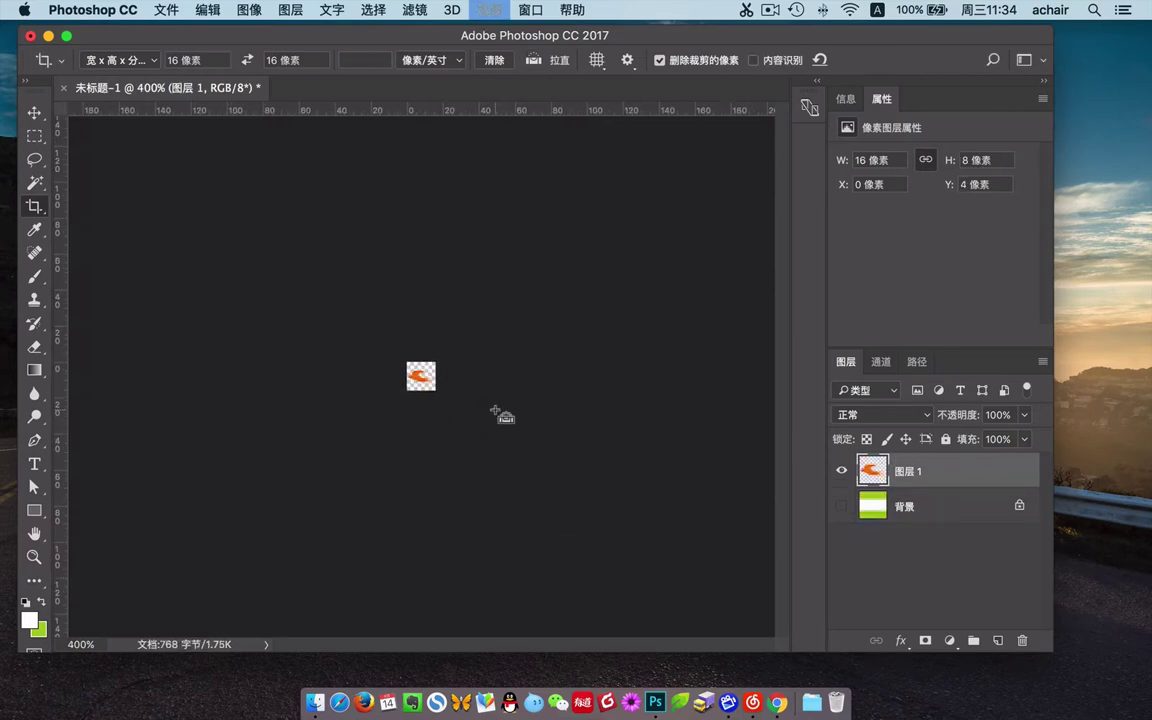
pyautogui.press('super+equal')
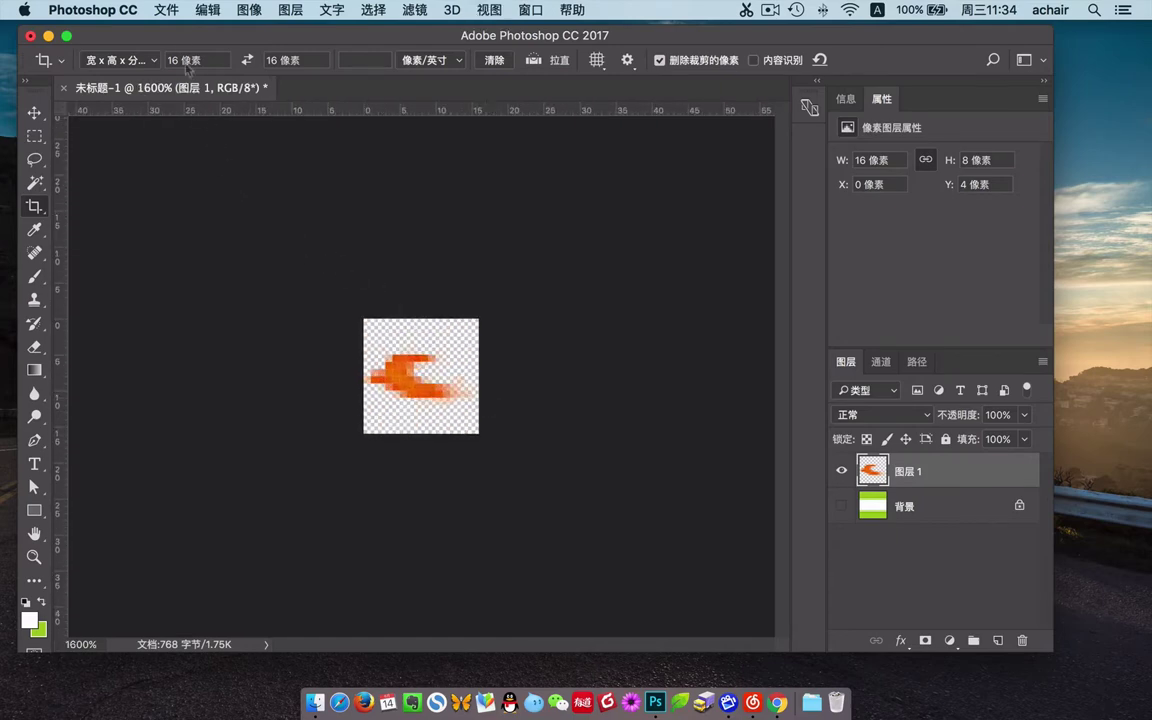
pyautogui.click(167, 10)
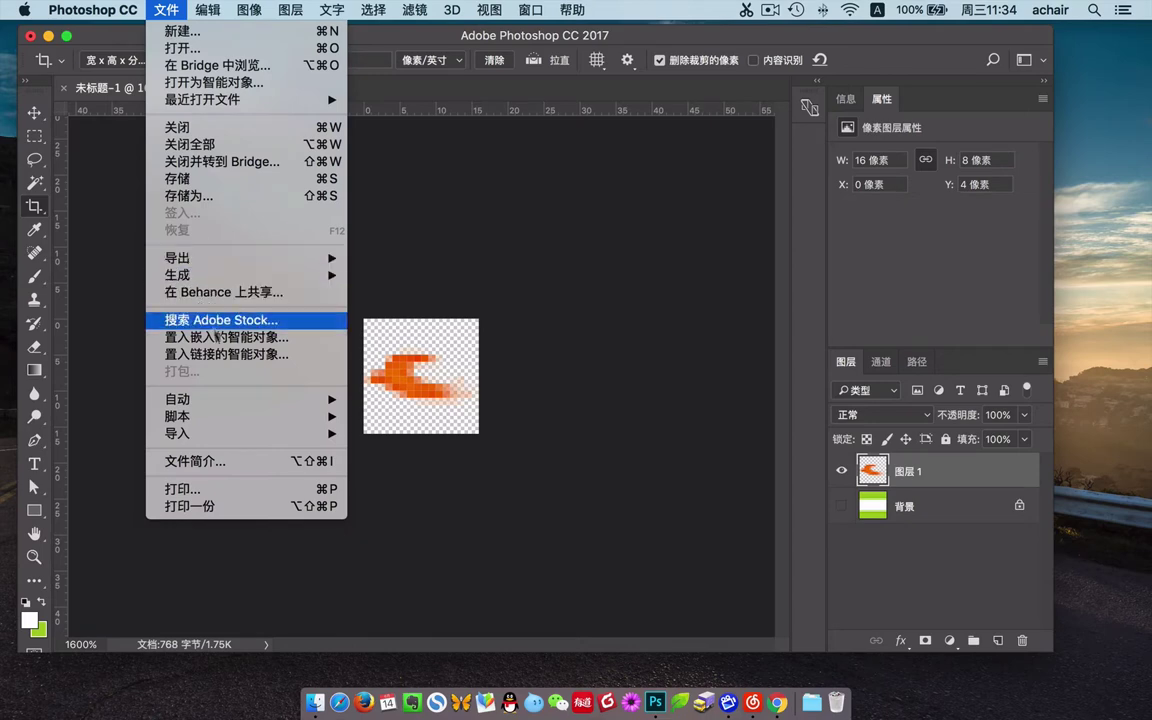
pyautogui.click(512, 237)
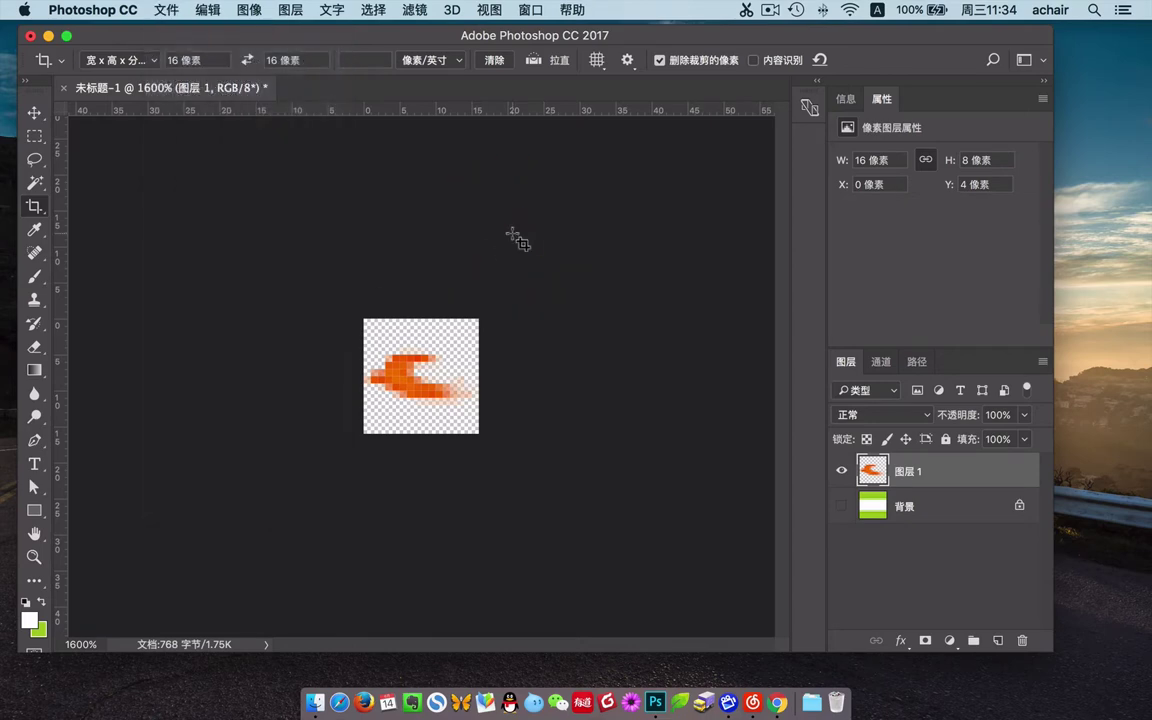
# - Save the bird icon to the desktop as a JPEG named icon.jpg with 最佳 quality
pyautogui.press('super+s')
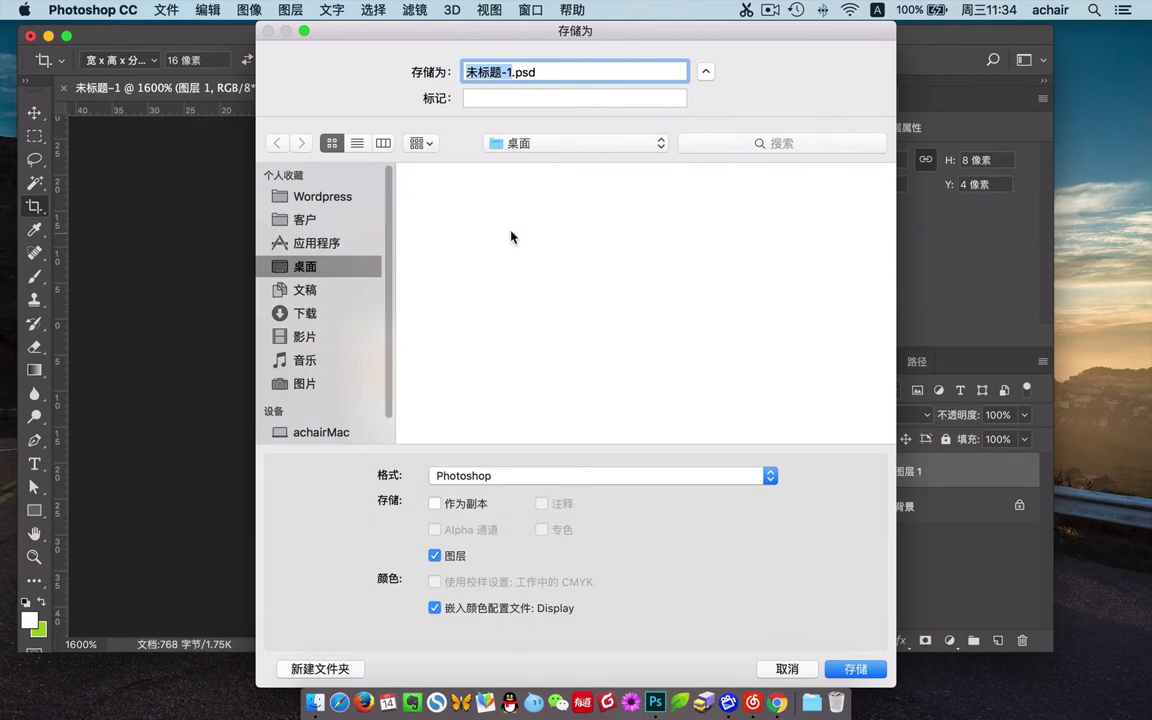
pyautogui.click(539, 475)
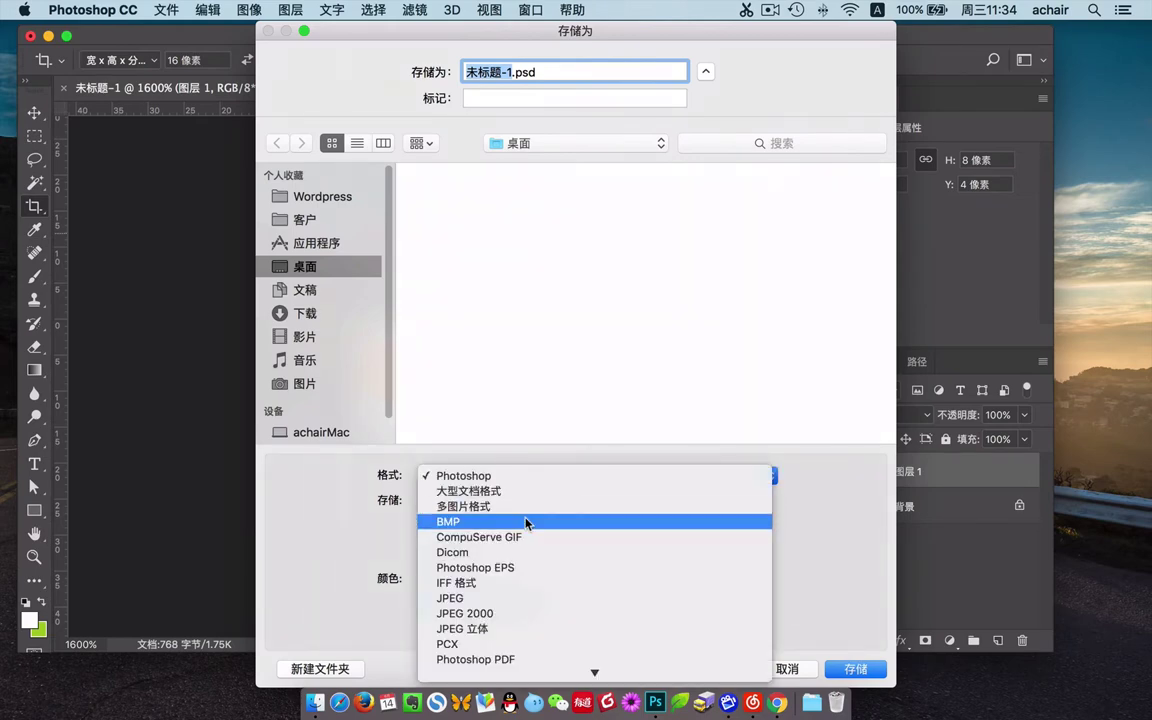
pyautogui.click(521, 598)
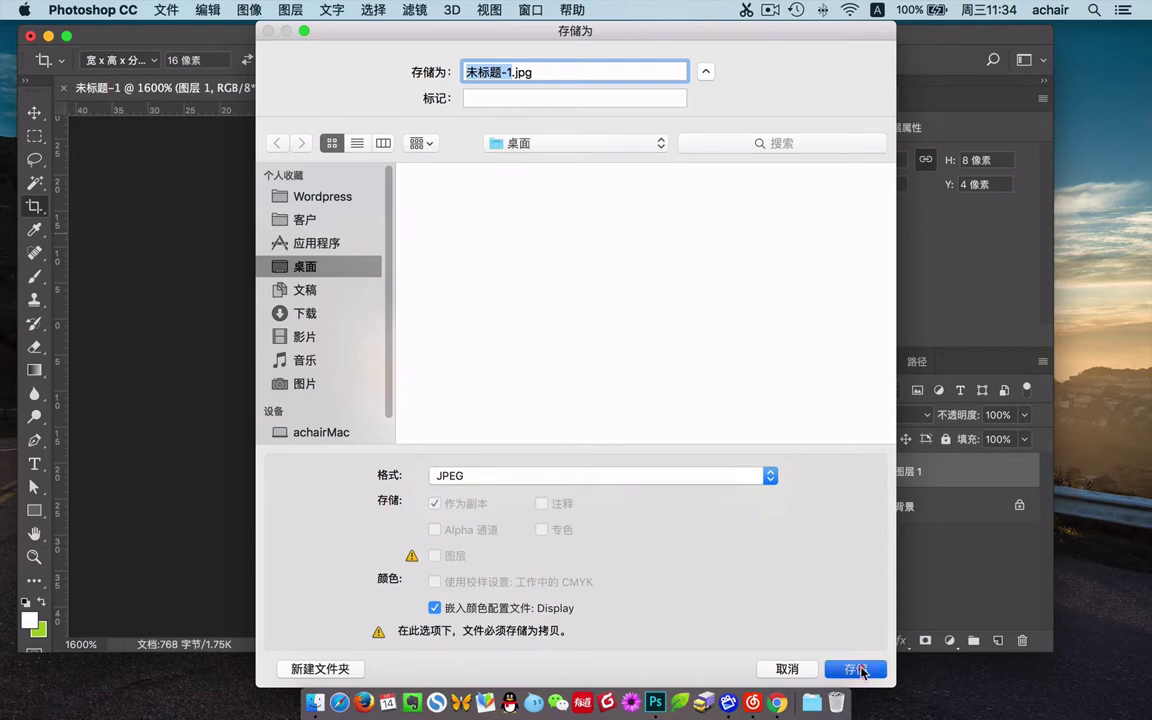
pyautogui.click(648, 291)
pyautogui.write('1')
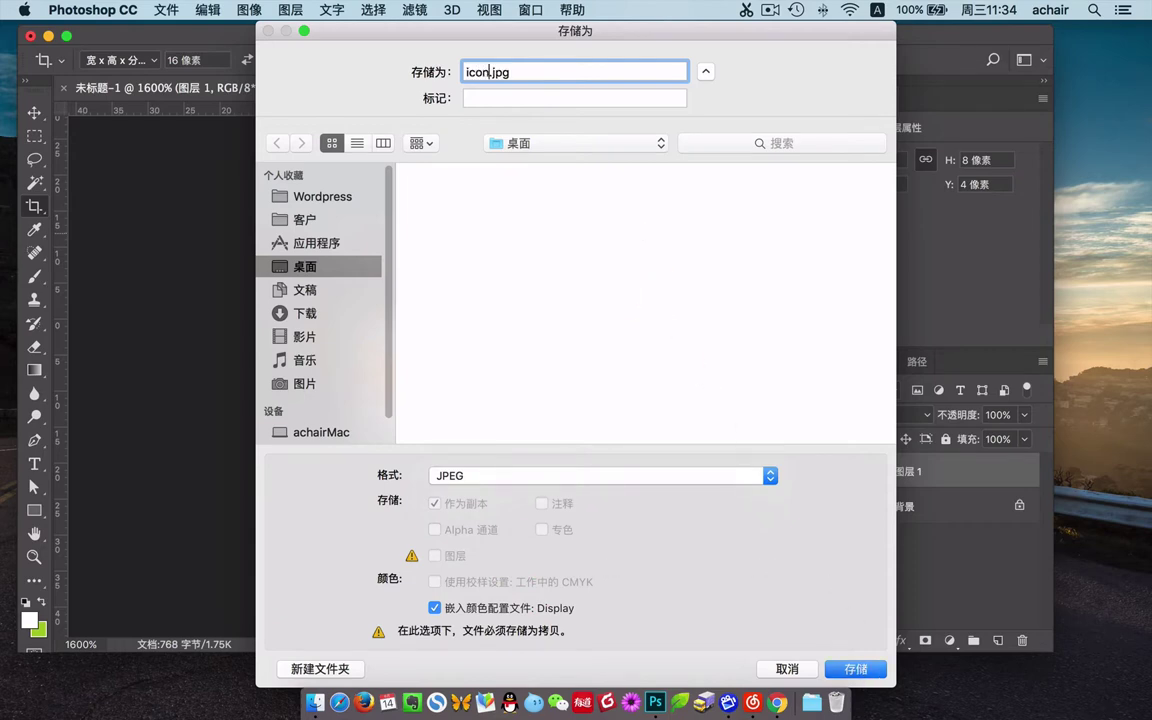
pyautogui.press('Return')
pyautogui.click(545, 270)
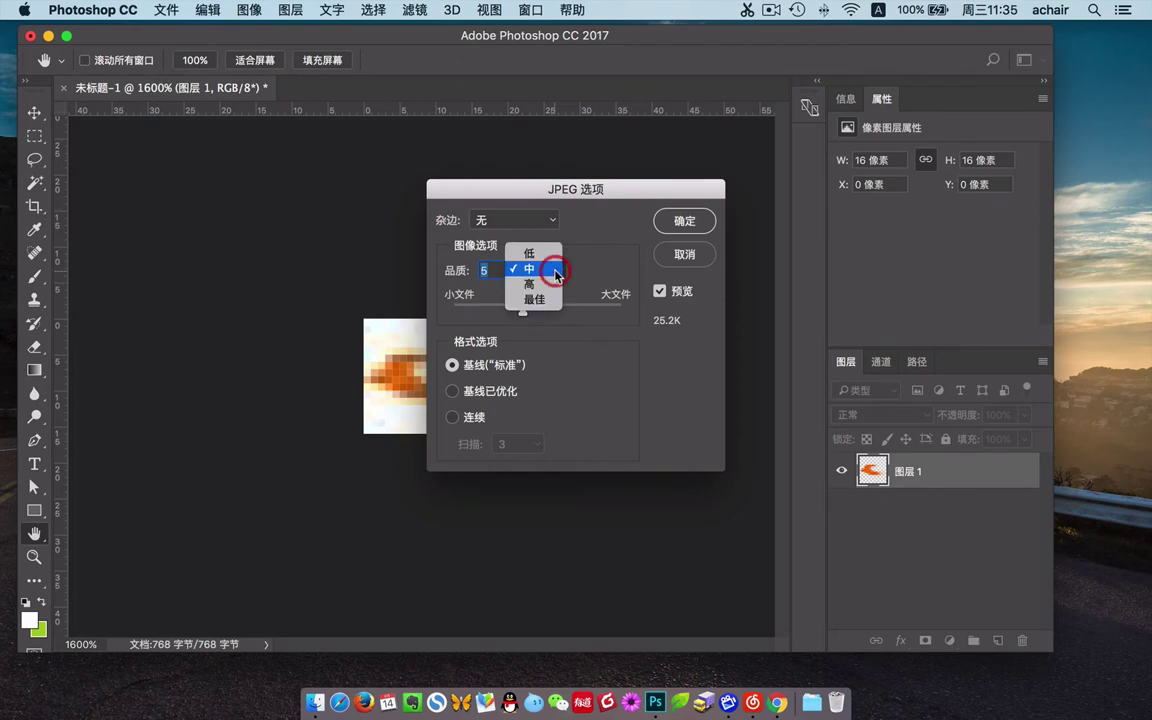
pyautogui.click(545, 297)
pyautogui.click(684, 220)
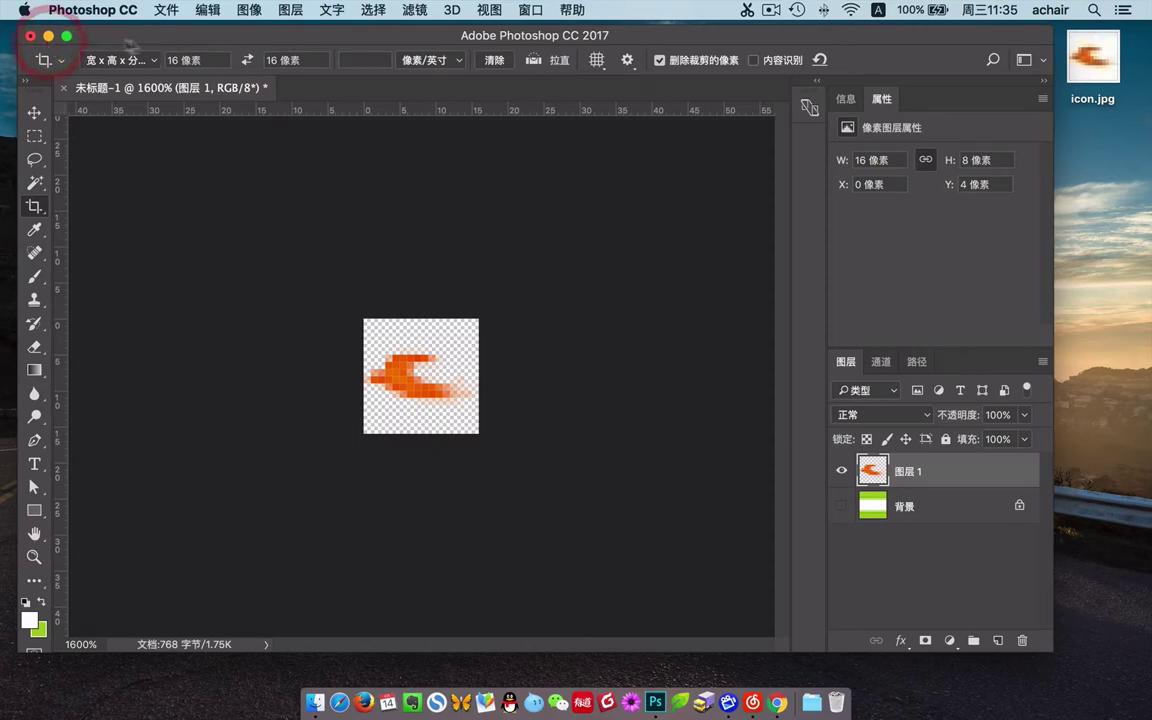
# - Minimise Photoshop, check the dimensions of icon.jpg in its file info on the desktop, and close the info
pyautogui.click(48, 37)
pyautogui.click(681, 181)
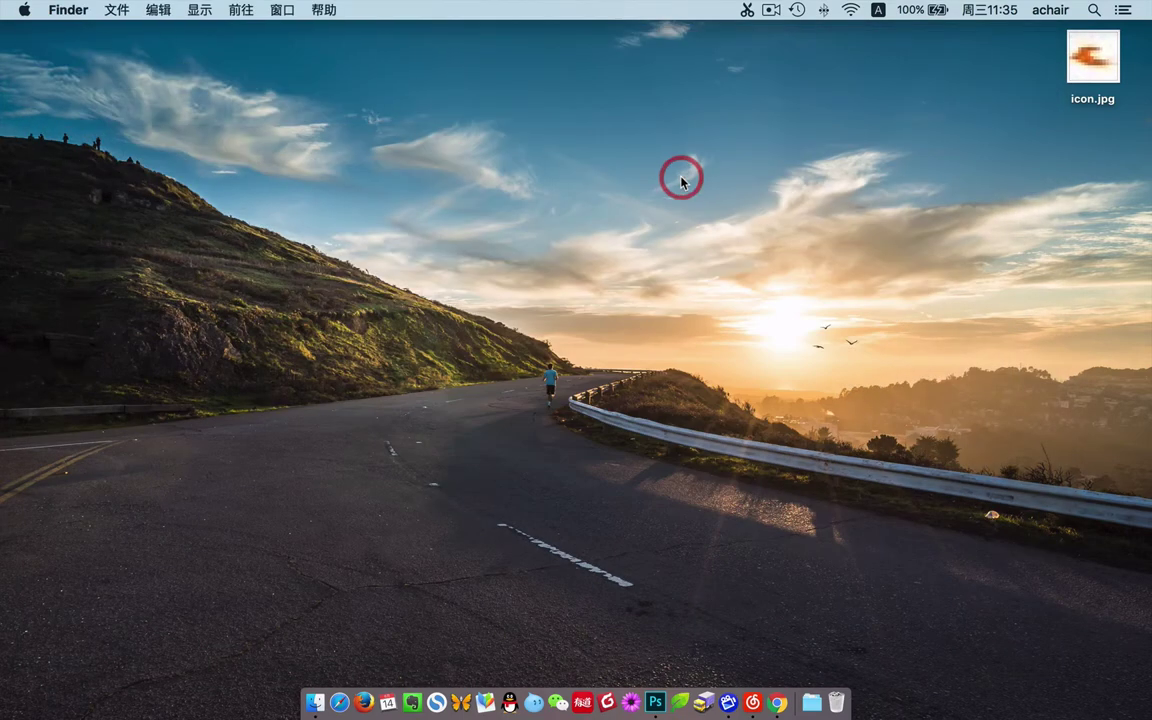
pyautogui.rightClick(1100, 80)
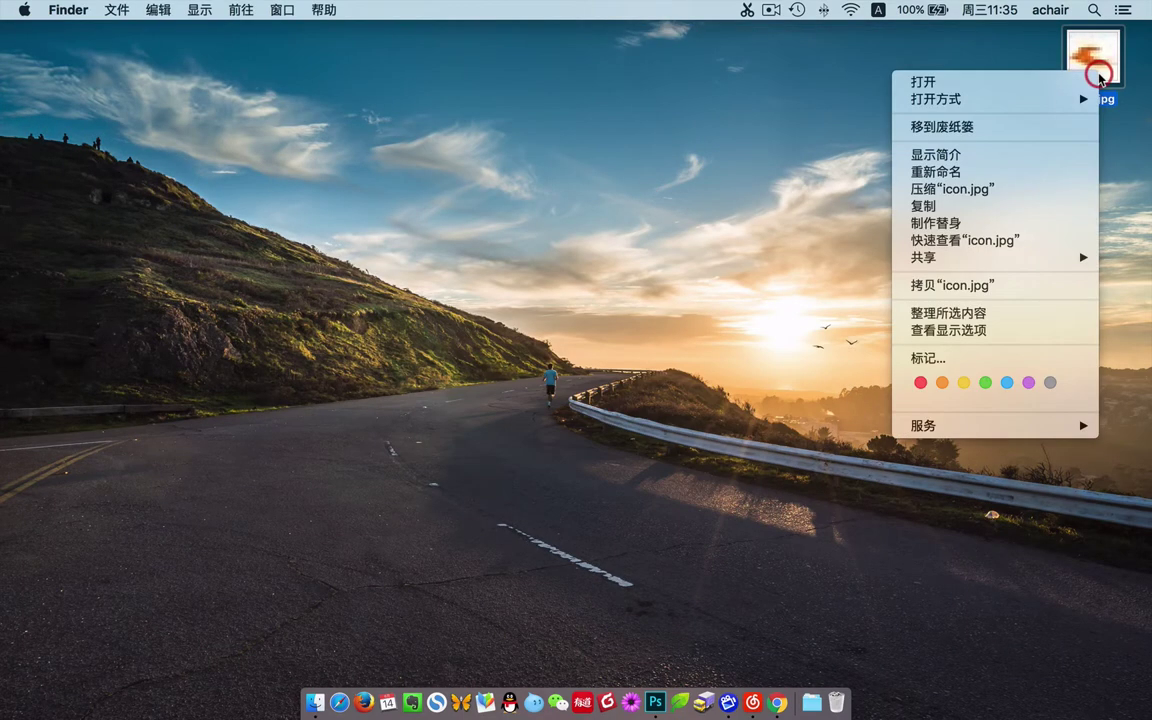
pyautogui.click(1020, 158)
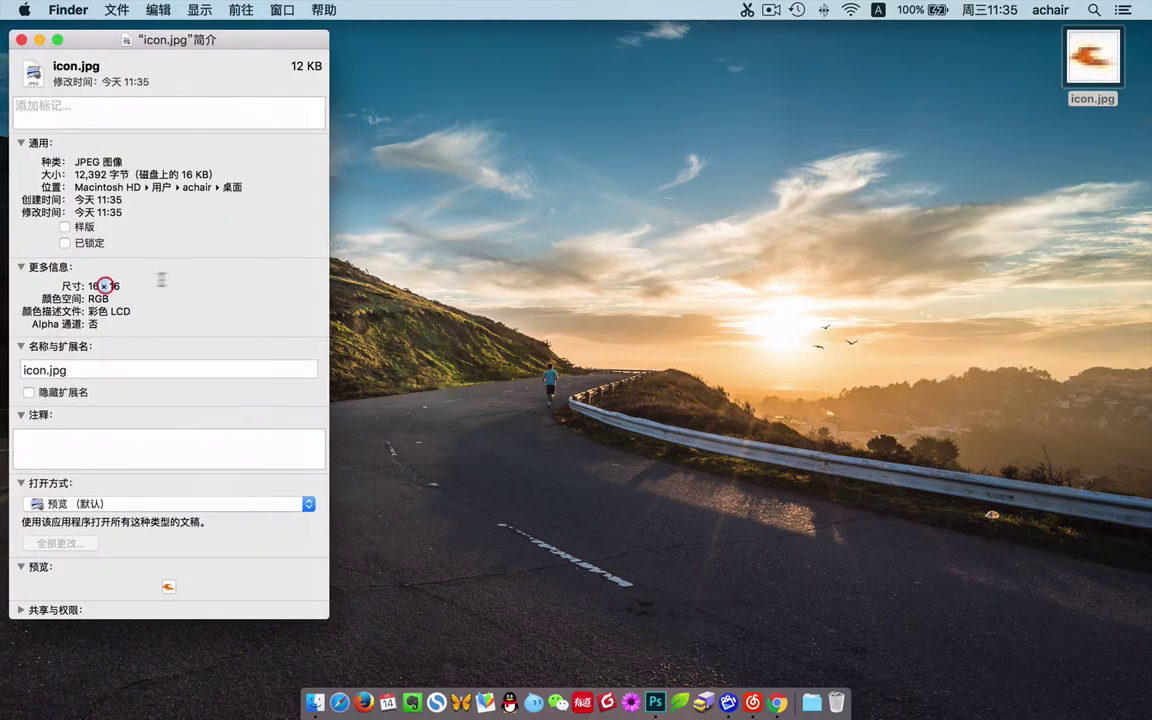
pyautogui.click(167, 278)
pyautogui.click(20, 40)
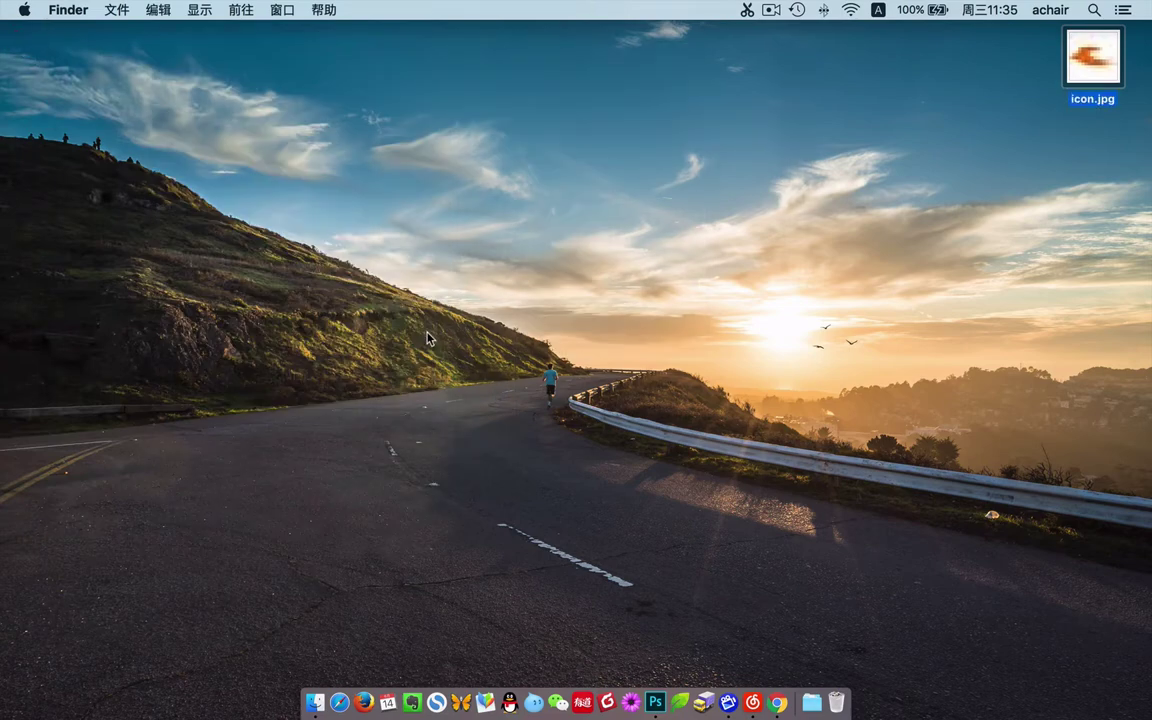
pyautogui.click(775, 700)
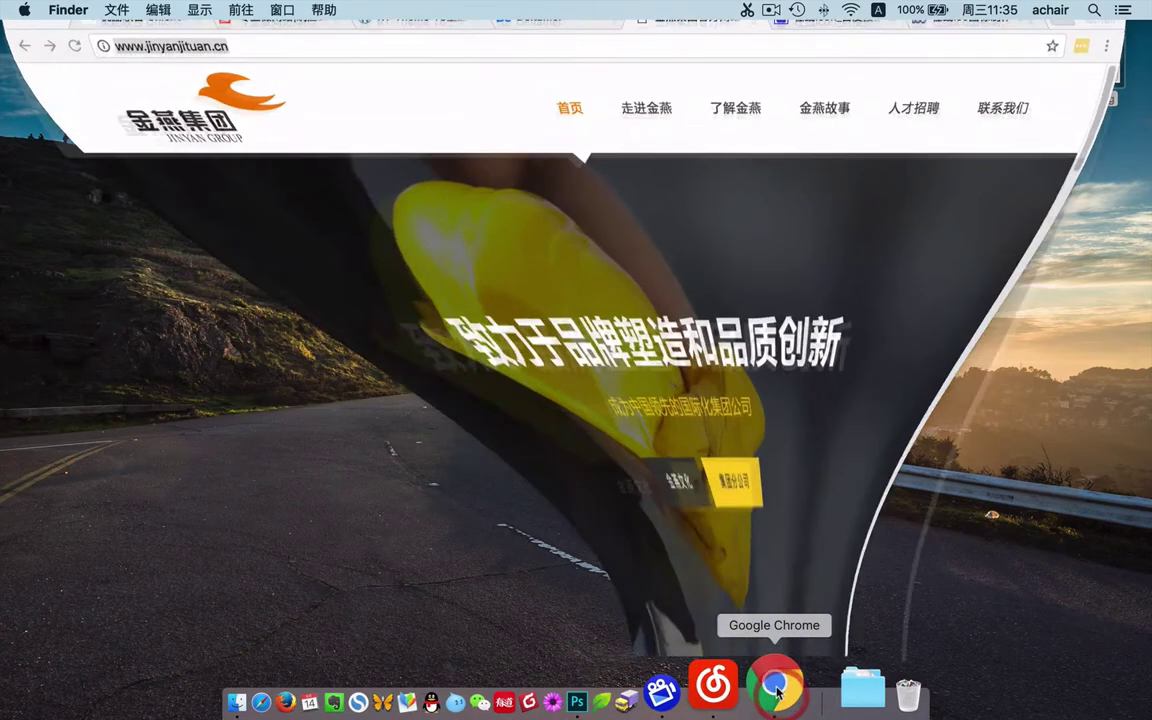
pyautogui.click(826, 48)
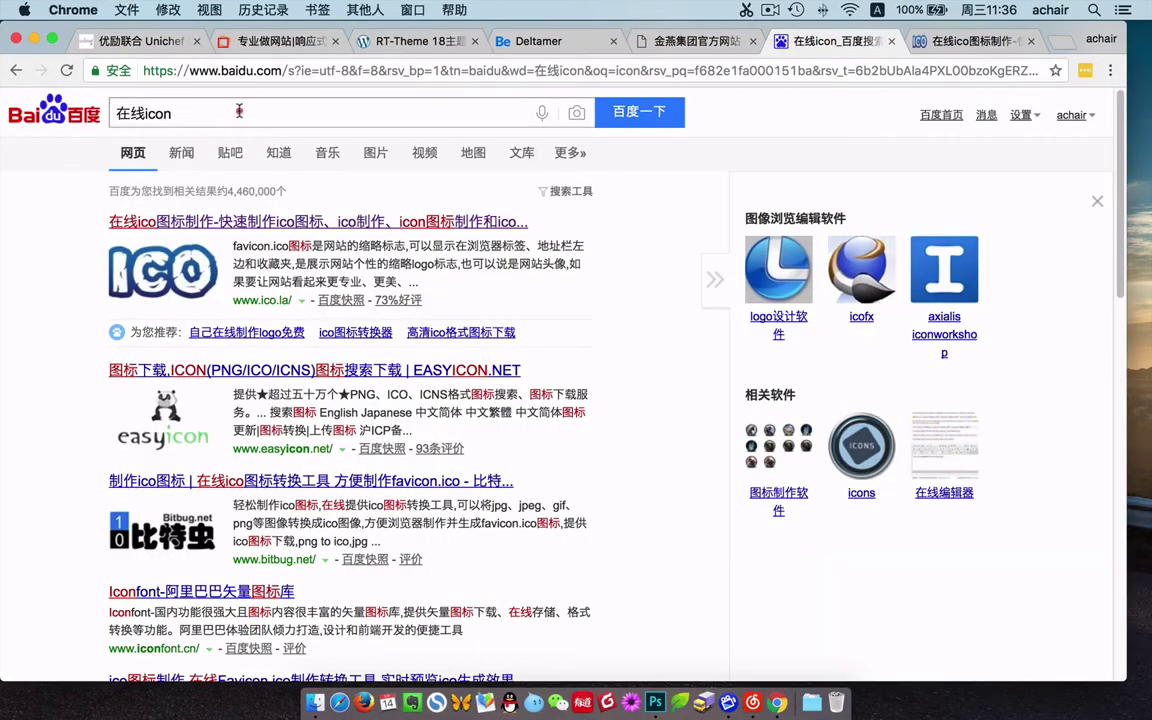
pyautogui.doubleClick(118, 112)
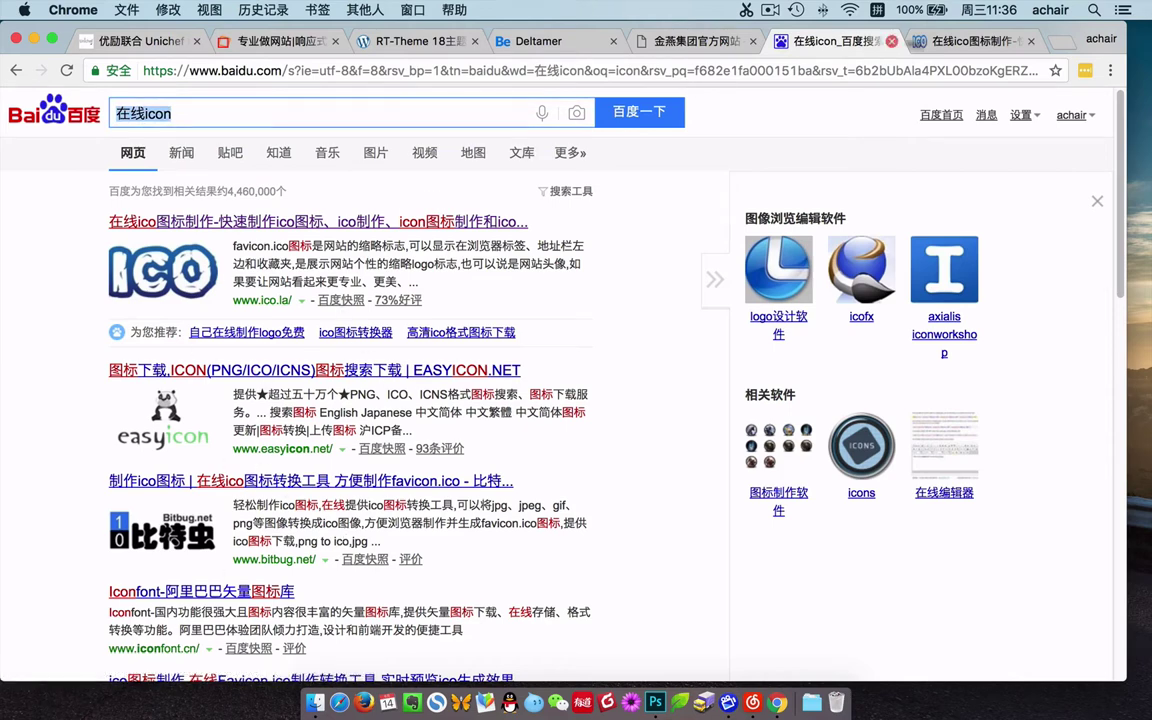
pyautogui.click(973, 42)
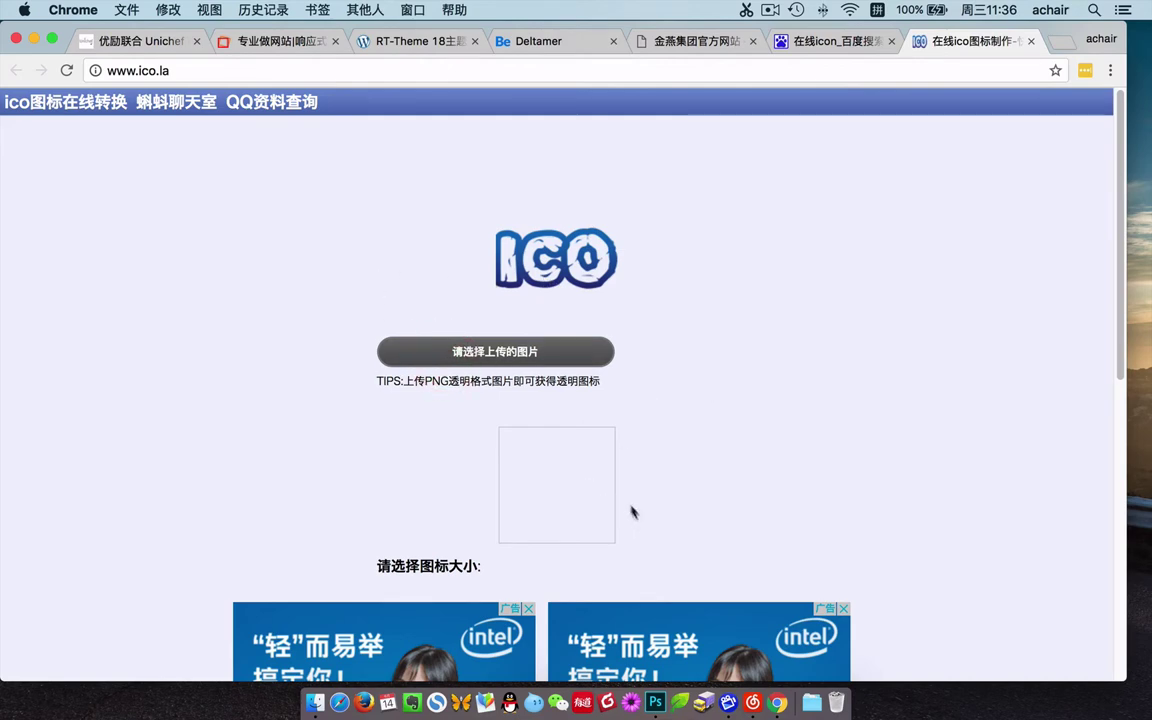
# - Upload icon.jpg from the desktop to the ico converter, download the 16*16 icon, and close the browser window
pyautogui.click(455, 350)
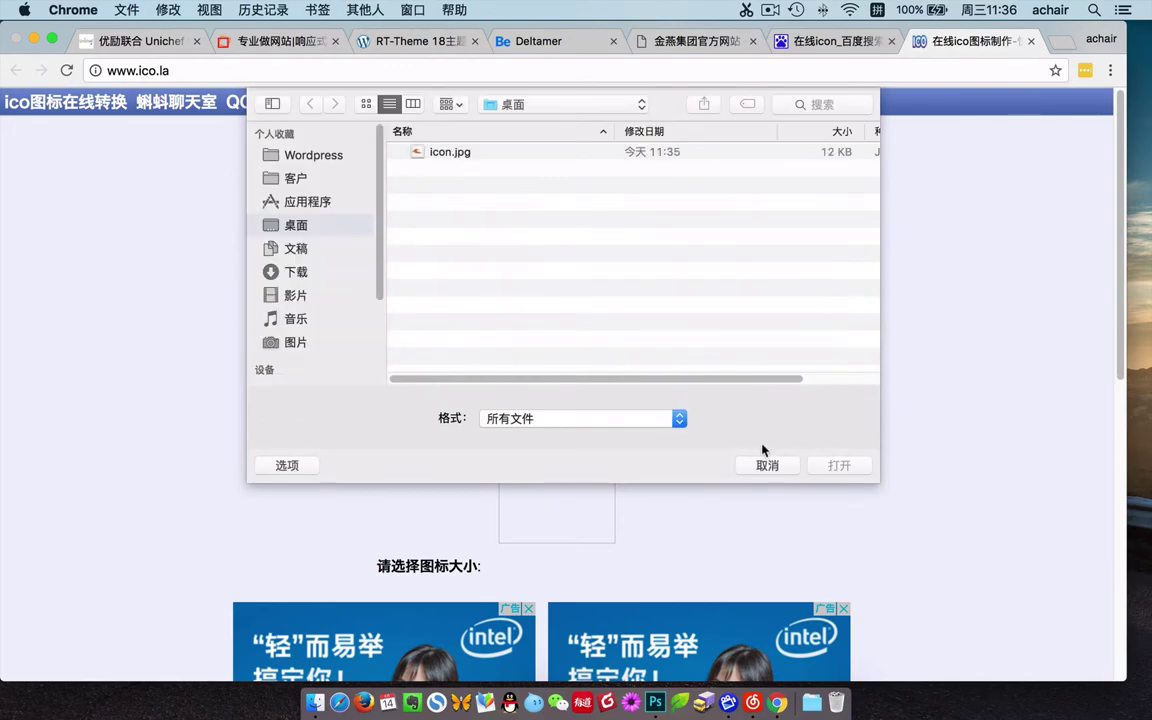
pyautogui.doubleClick(460, 153)
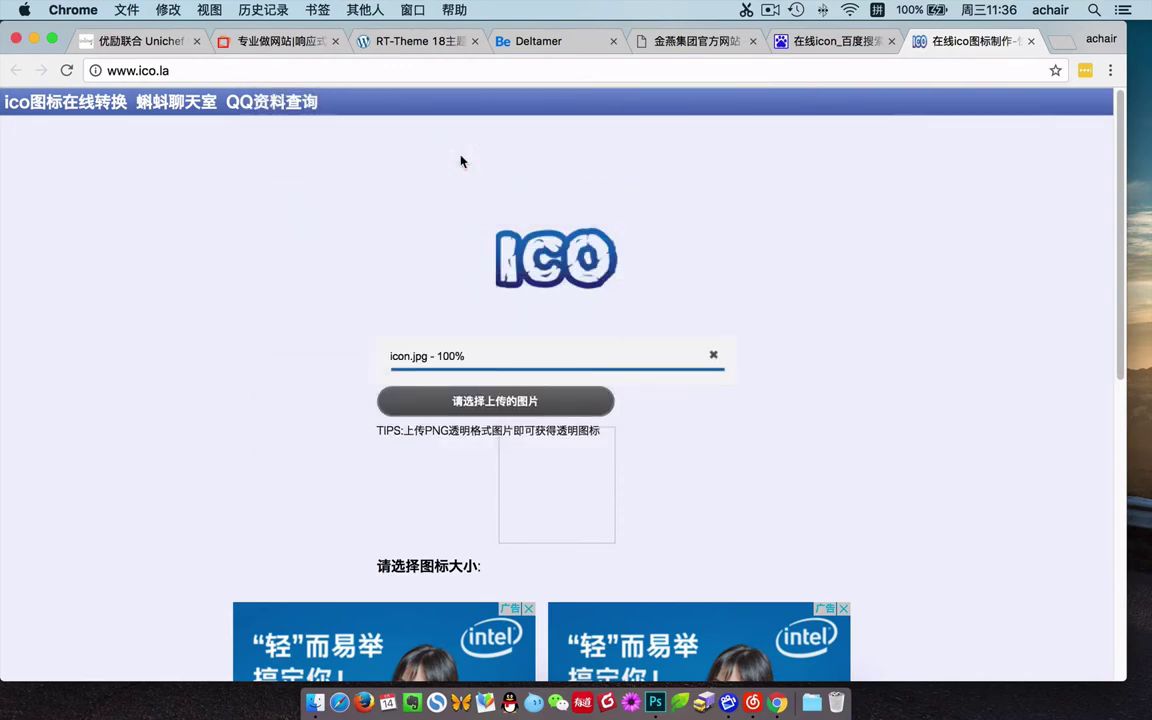
pyautogui.scroll(-5, 907, 538)
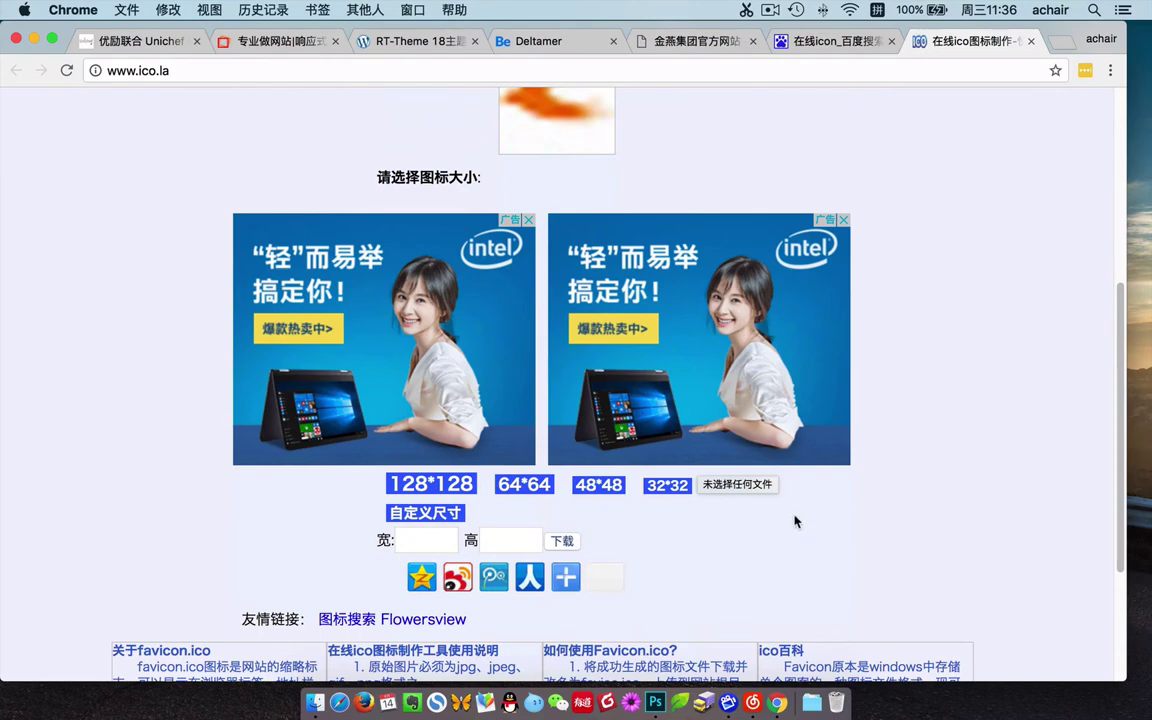
pyautogui.scroll(-2, 795, 522)
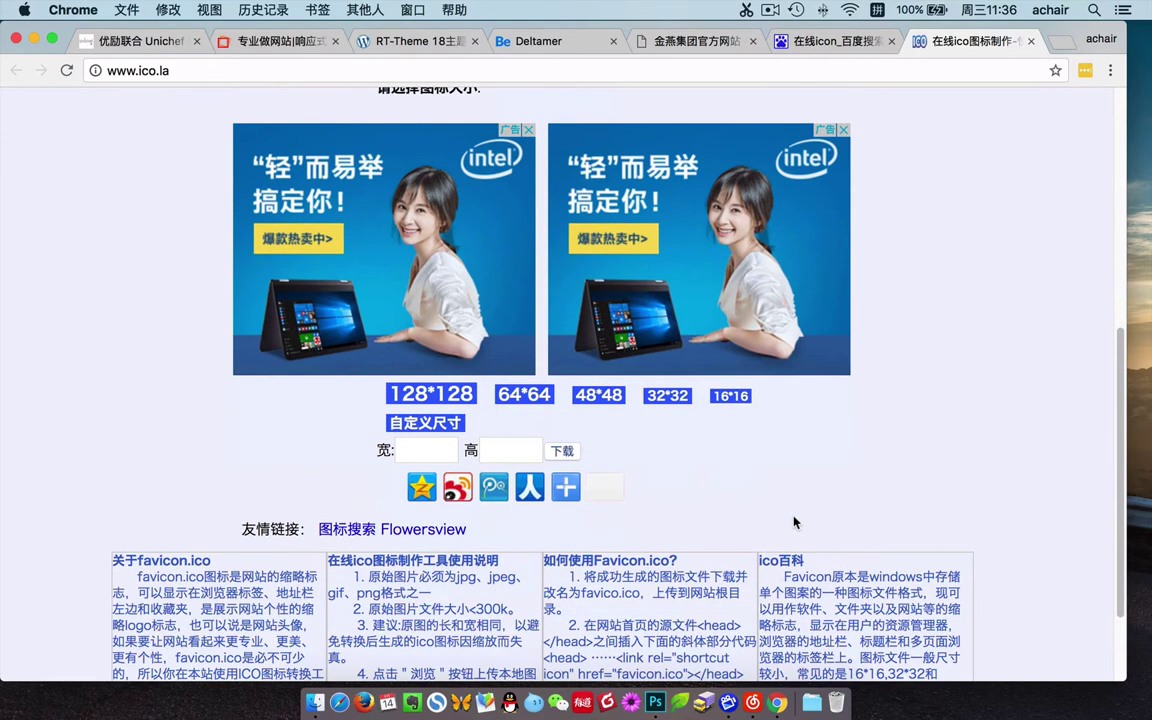
pyautogui.click(731, 397)
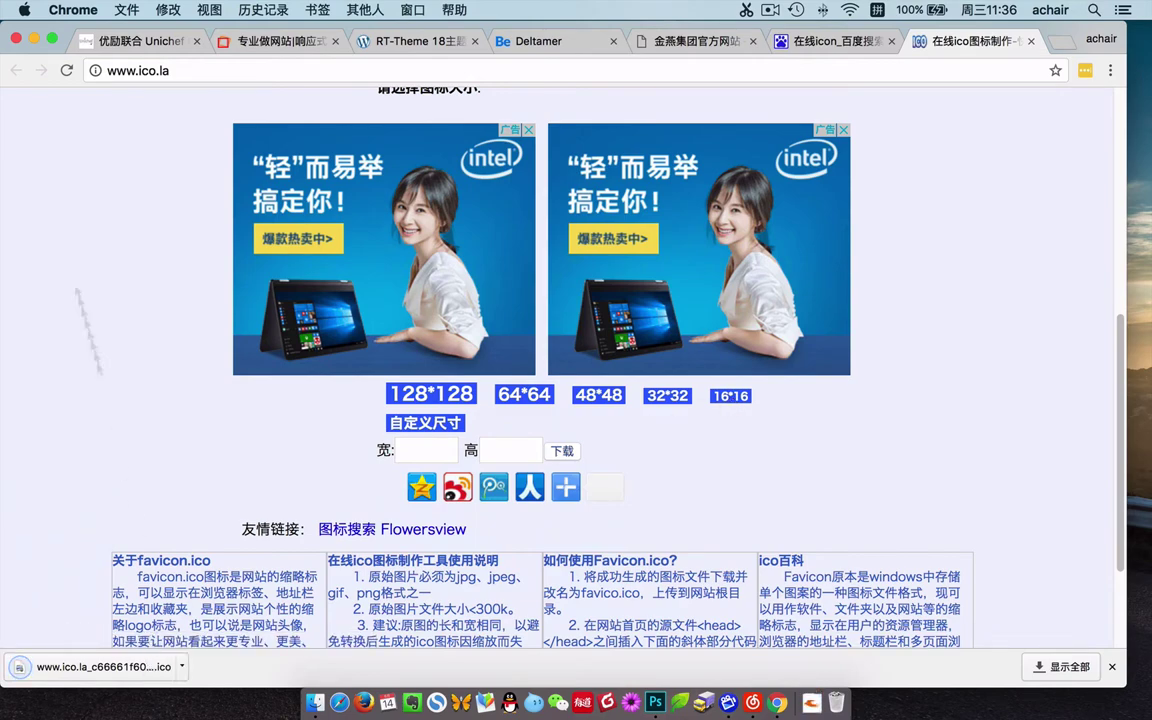
pyautogui.click(16, 37)
# - Rename the downloaded 16X16 ico file on the desktop as fav.ico
pyautogui.click(716, 218)
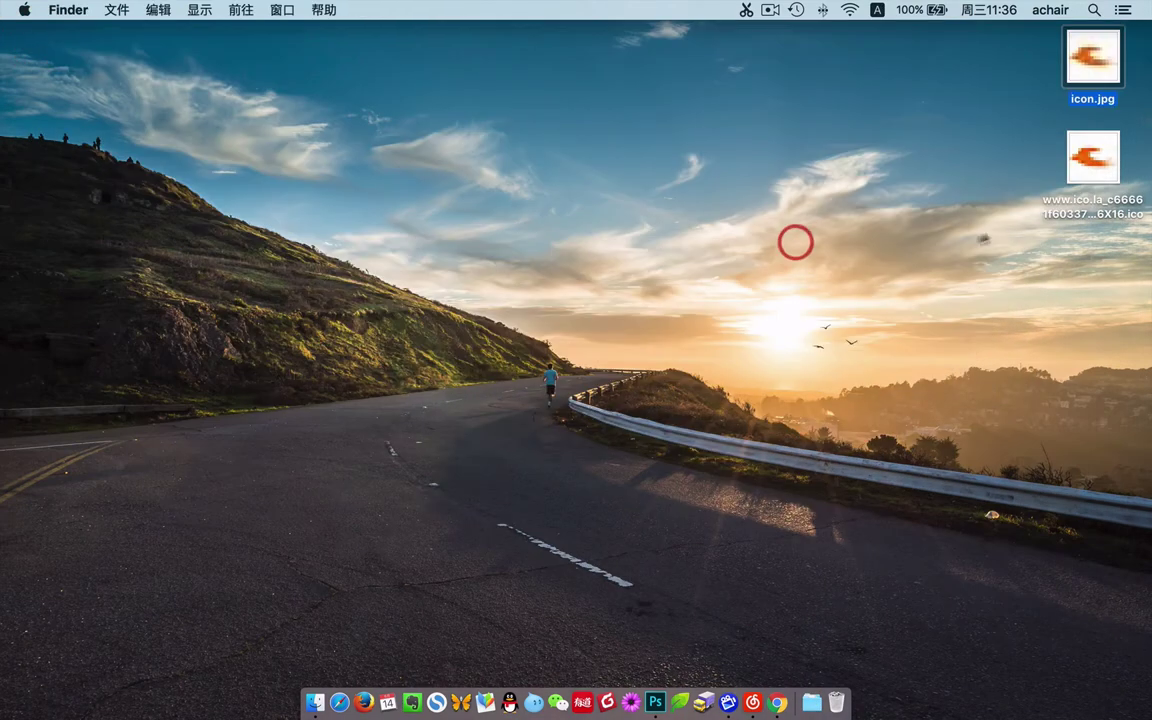
pyautogui.click(1070, 198)
pyautogui.press('Return')
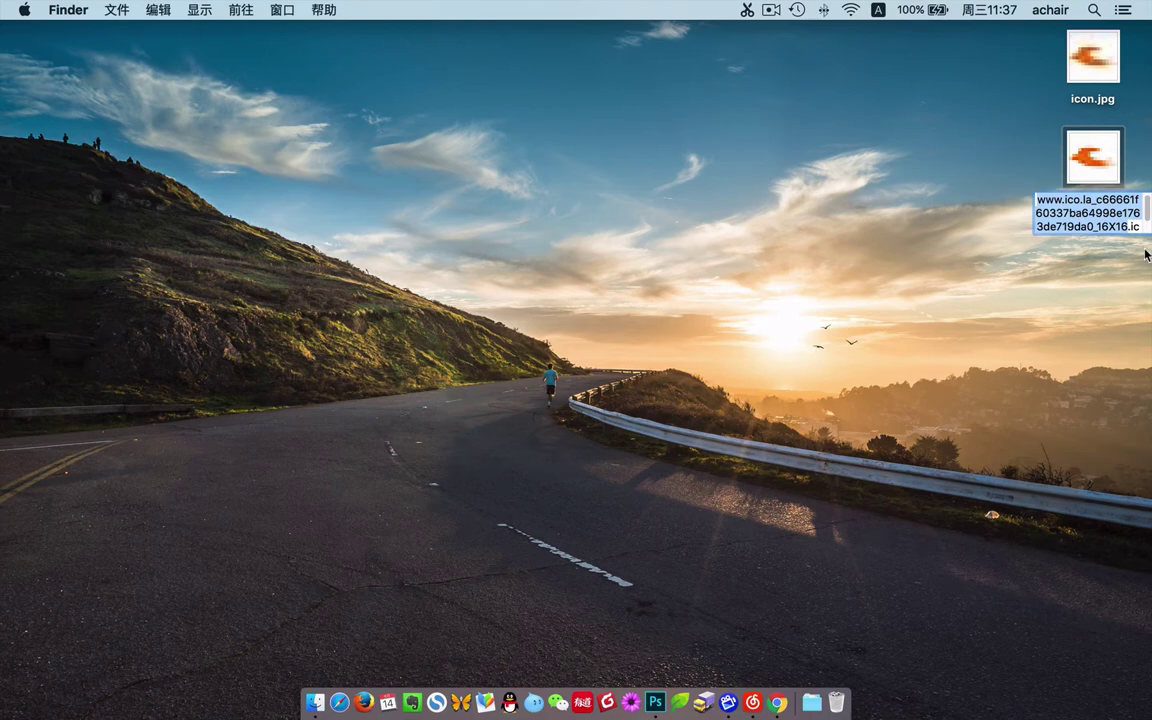
pyautogui.write('fav.ico')
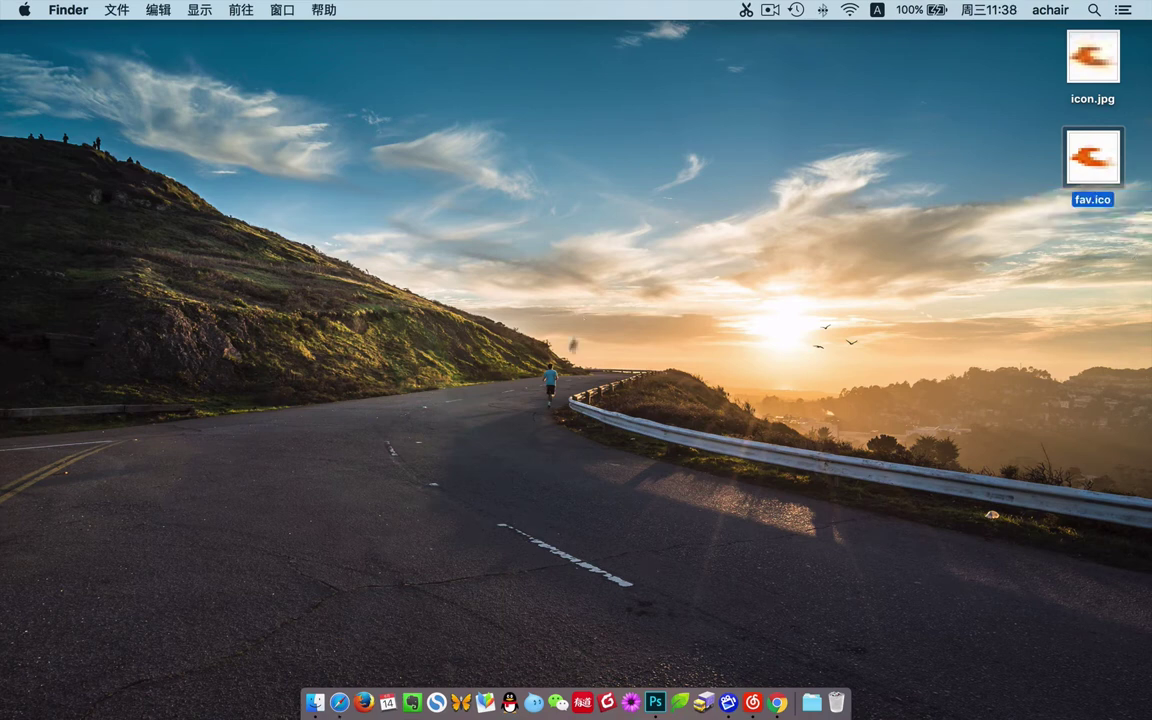
# - Switch to Safari and open the Avada Theme Options from the WordPress dashboard
pyautogui.click(347, 655)
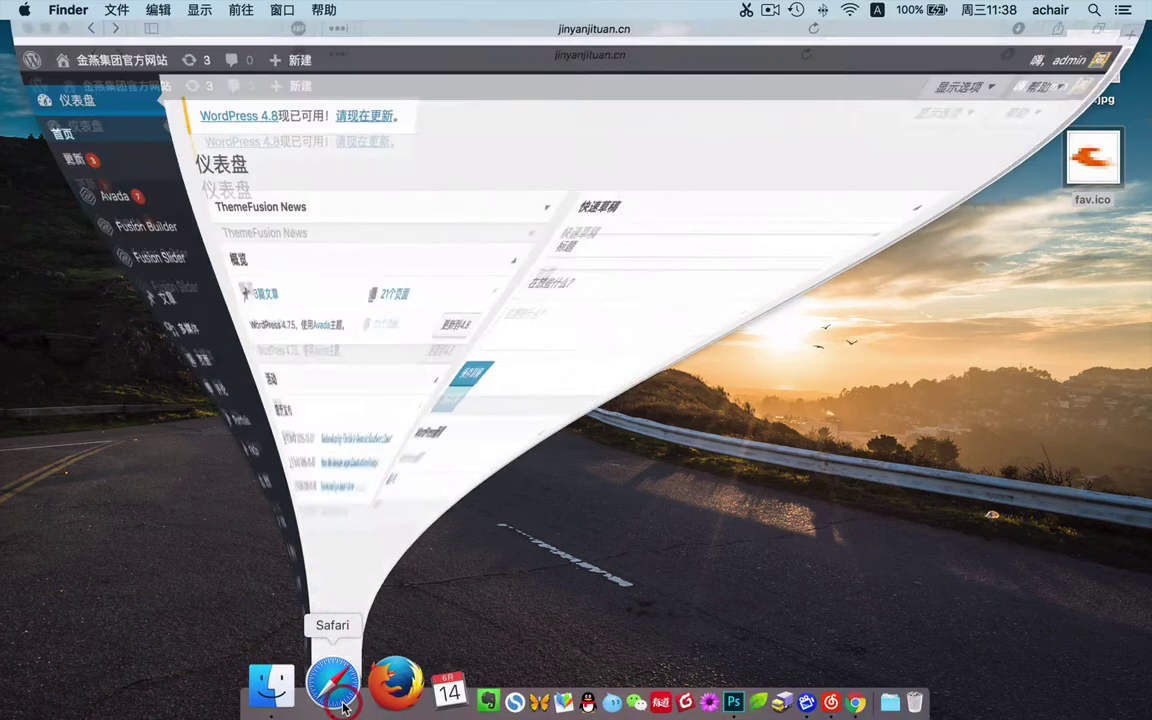
pyautogui.moveTo(75, 210)
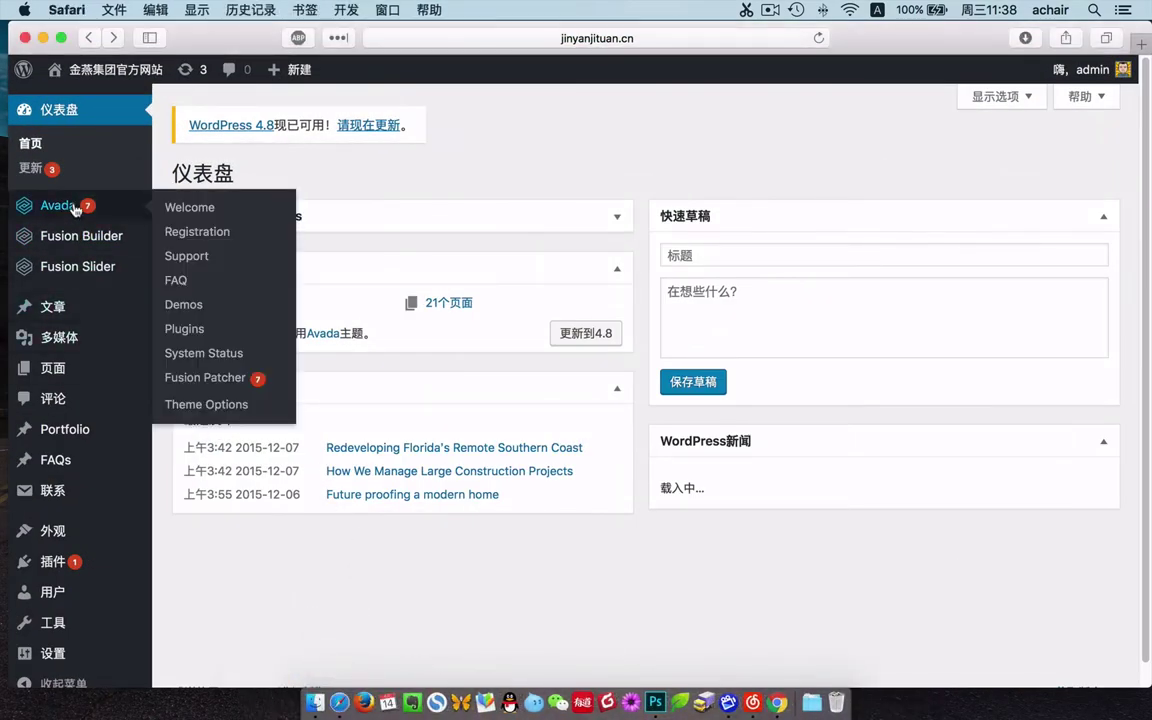
pyautogui.click(203, 410)
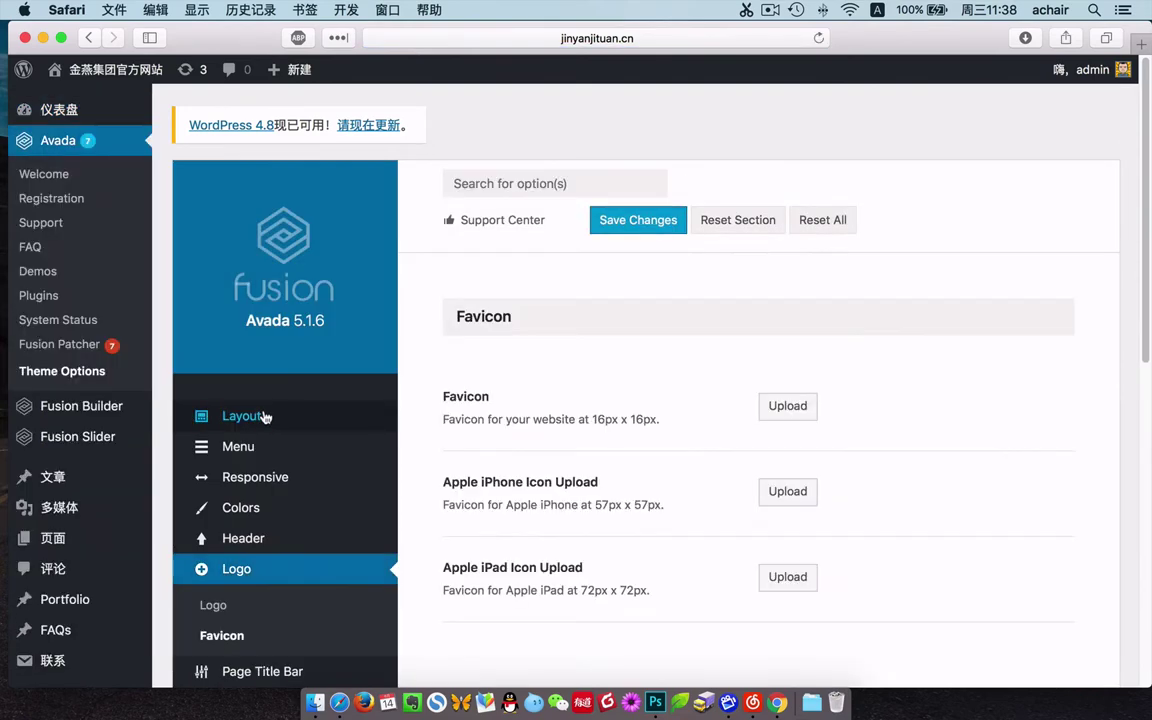
# - Examine the required sizes for the website favicon, Apple iPhone icon and Apple iPad icon in the Favicon settings
pyautogui.scroll(-3, 250, 480)
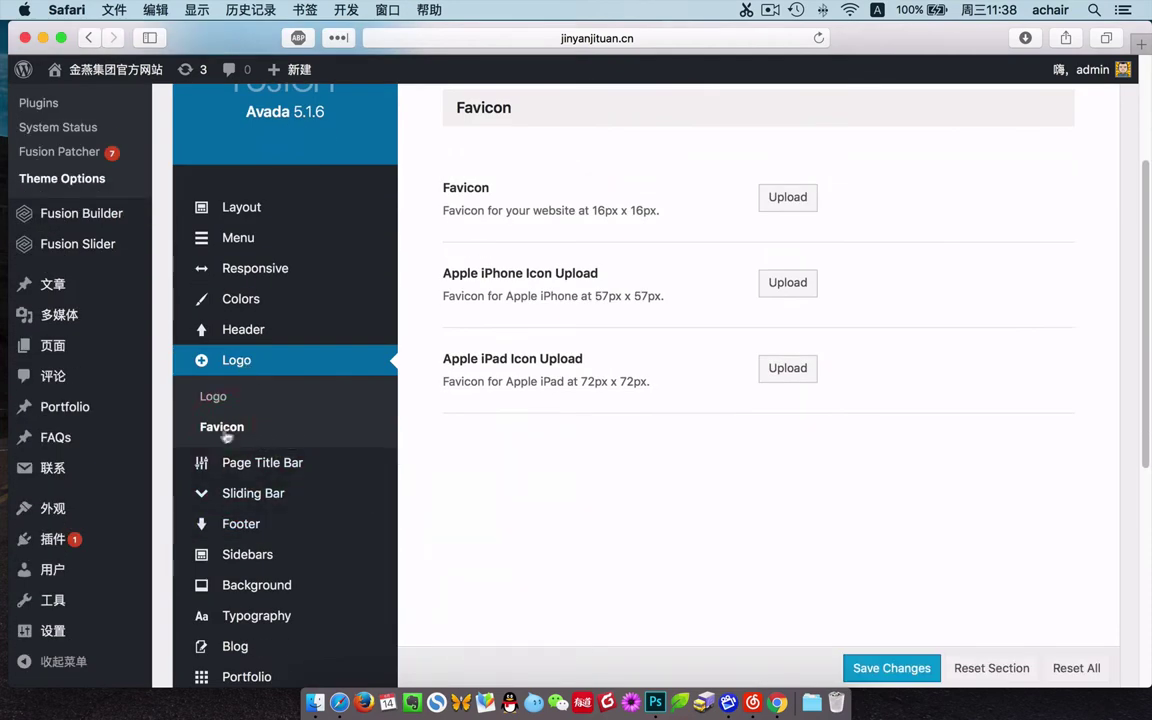
pyautogui.scroll(2, 607, 440)
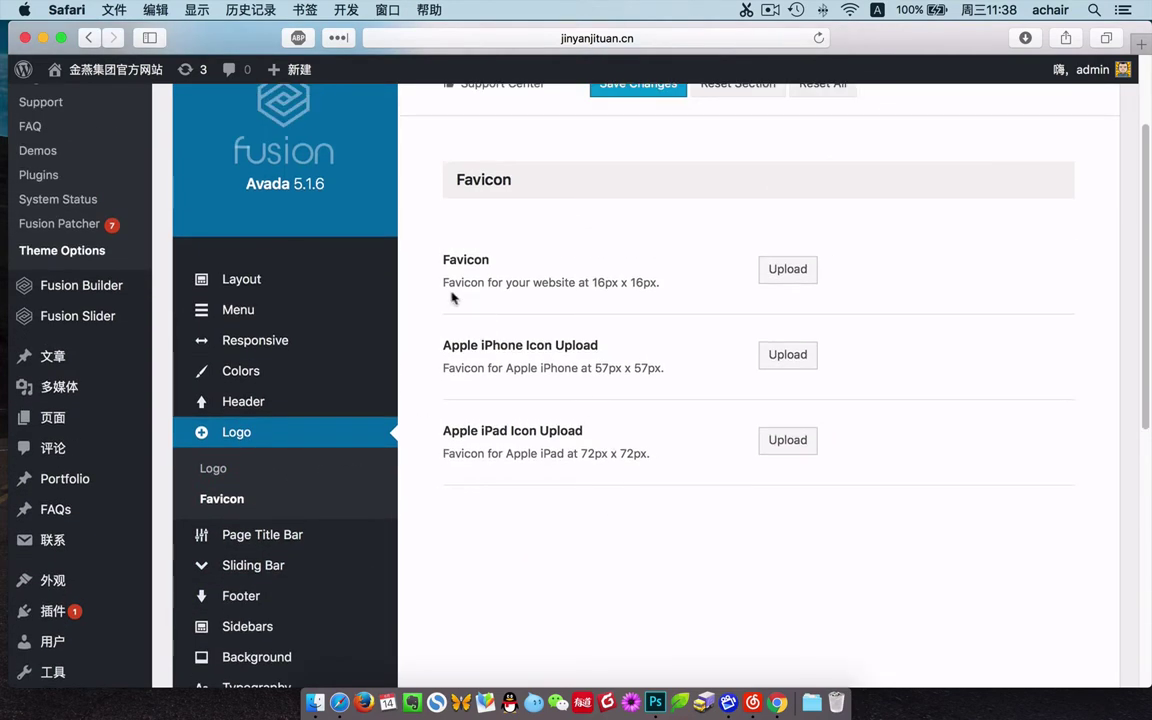
pyautogui.moveTo(440, 228); pyautogui.dragTo(676, 278)
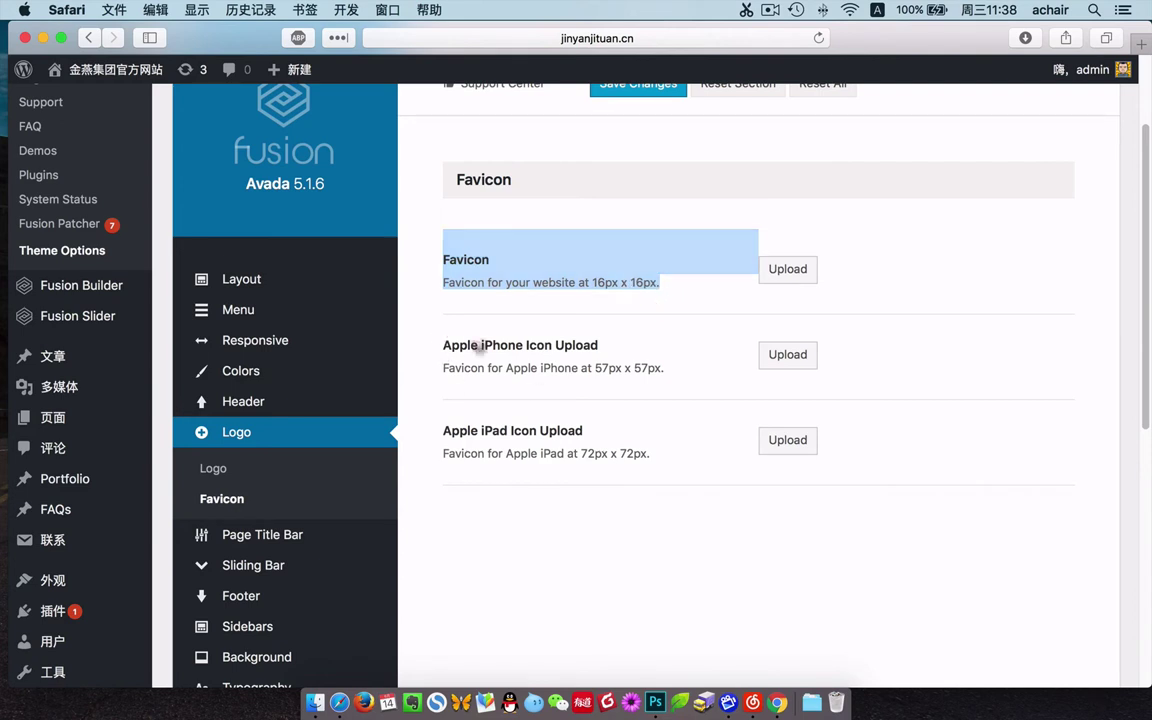
pyautogui.keyDown('shift'); pyautogui.click(622, 377); pyautogui.keyUp('shift')
pyautogui.click(650, 453)
pyautogui.keyDown('shift'); pyautogui.click(471, 425); pyautogui.keyUp('shift')
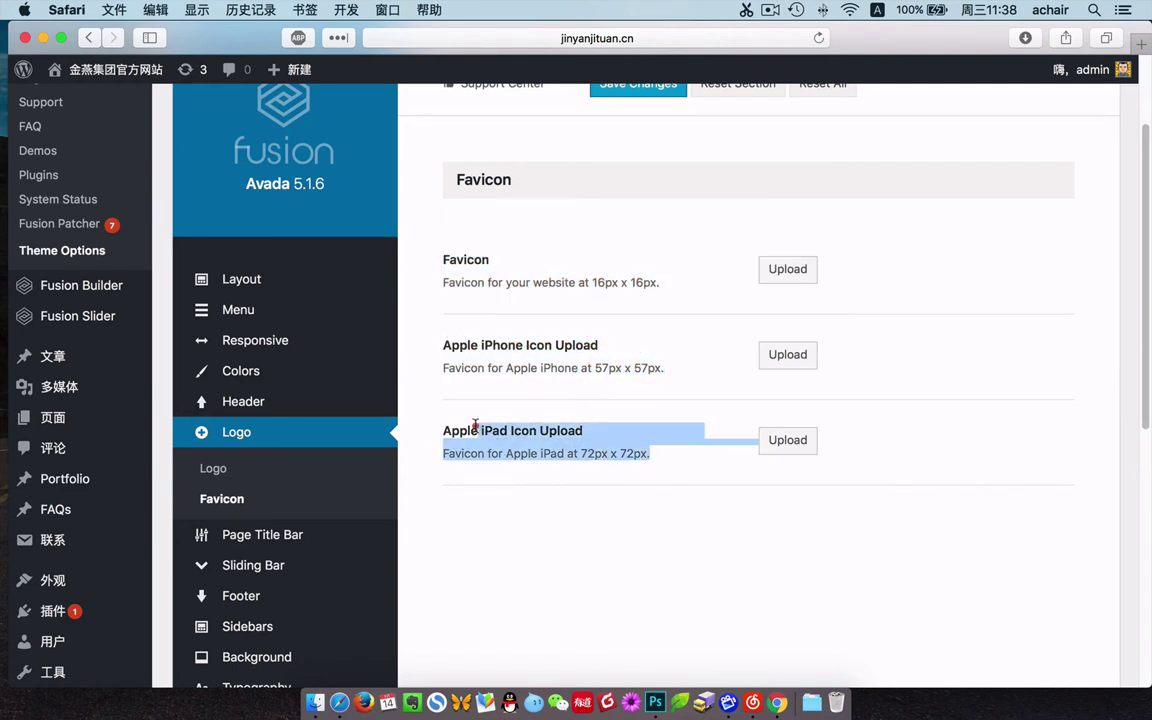
pyautogui.click(657, 455)
pyautogui.click(532, 342)
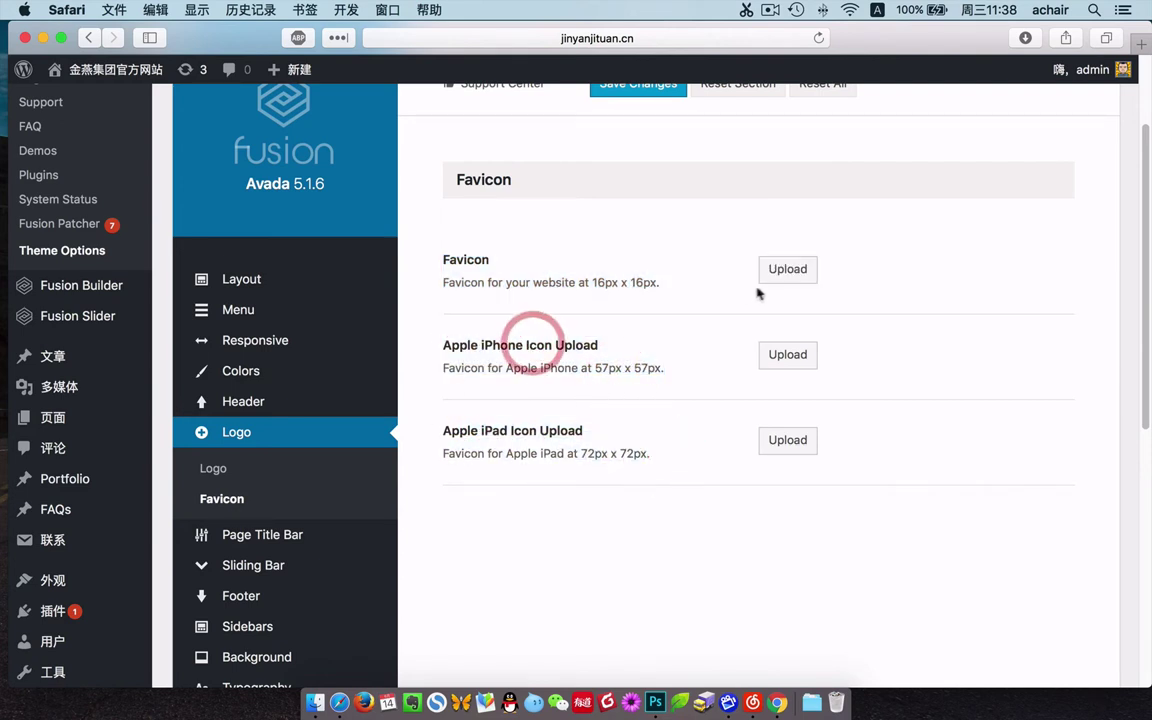
# - Start the Favicon upload, try to choose fav.ico from the desktop, and upload icon.jpg to the media library instead
pyautogui.click(786, 272)
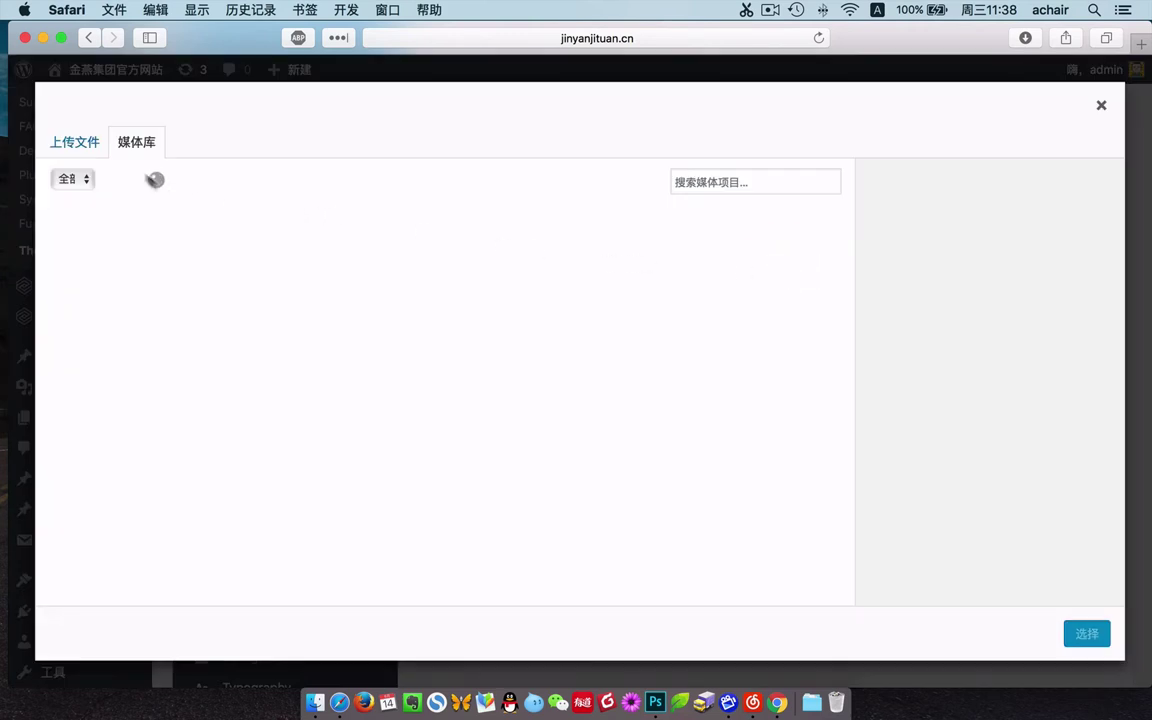
pyautogui.click(72, 142)
pyautogui.click(596, 389)
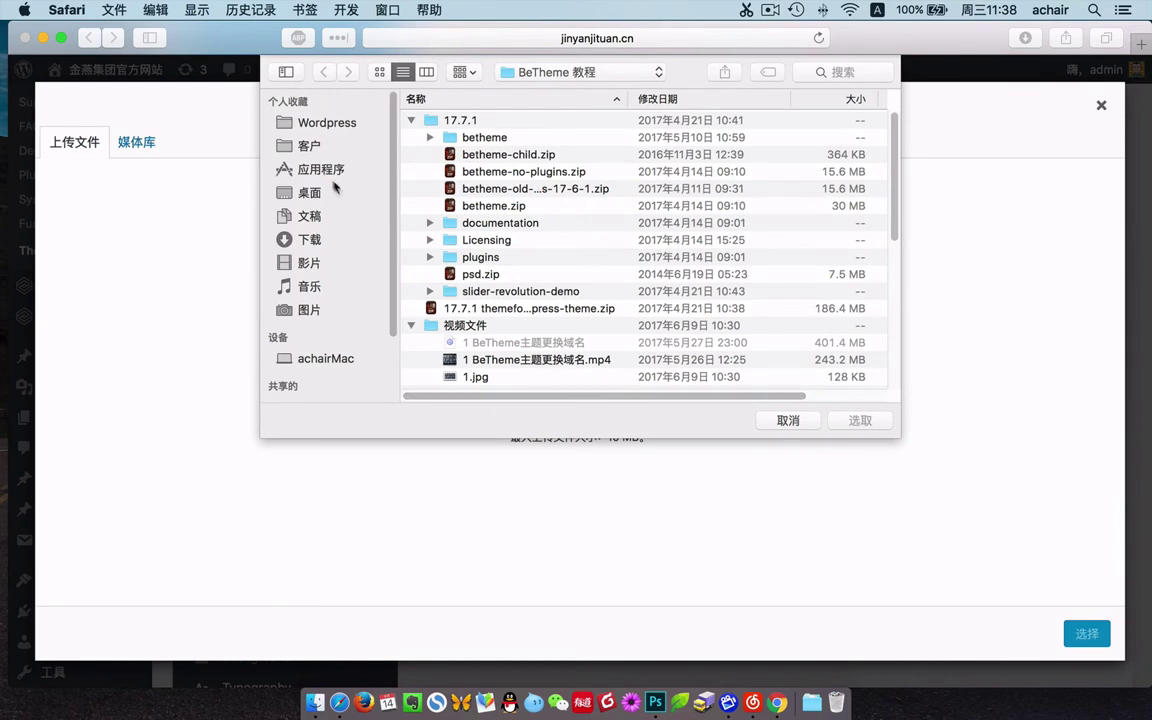
pyautogui.click(310, 194)
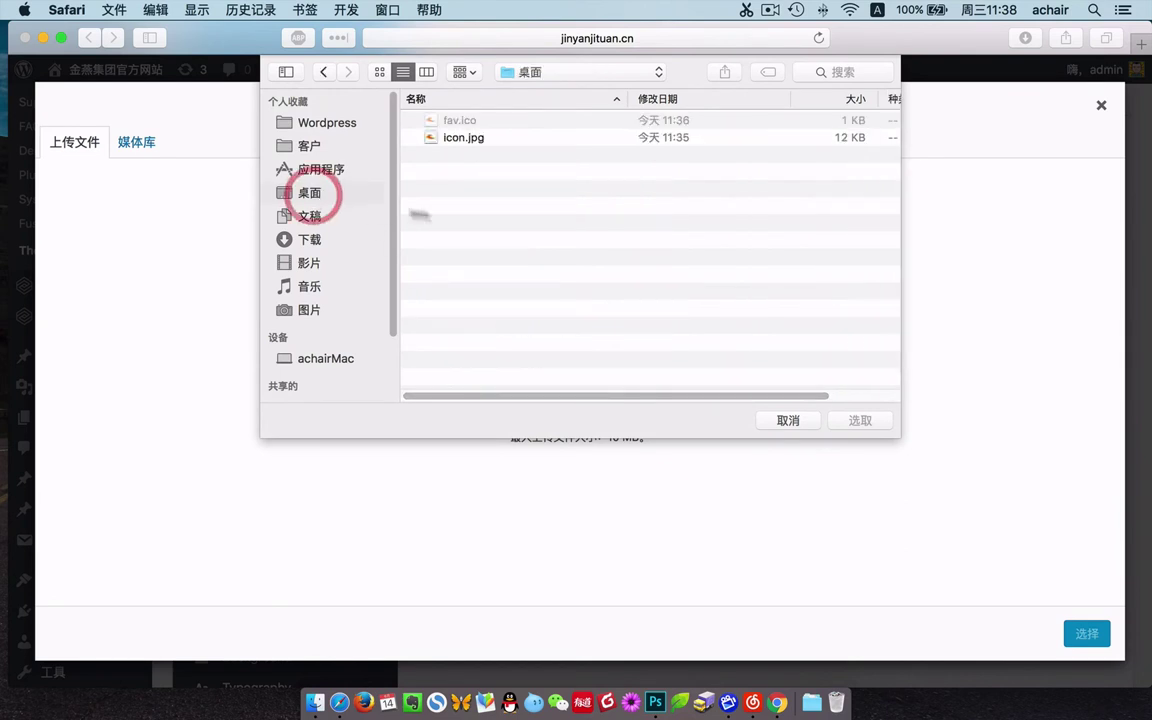
pyautogui.click(462, 120)
pyautogui.click(463, 140)
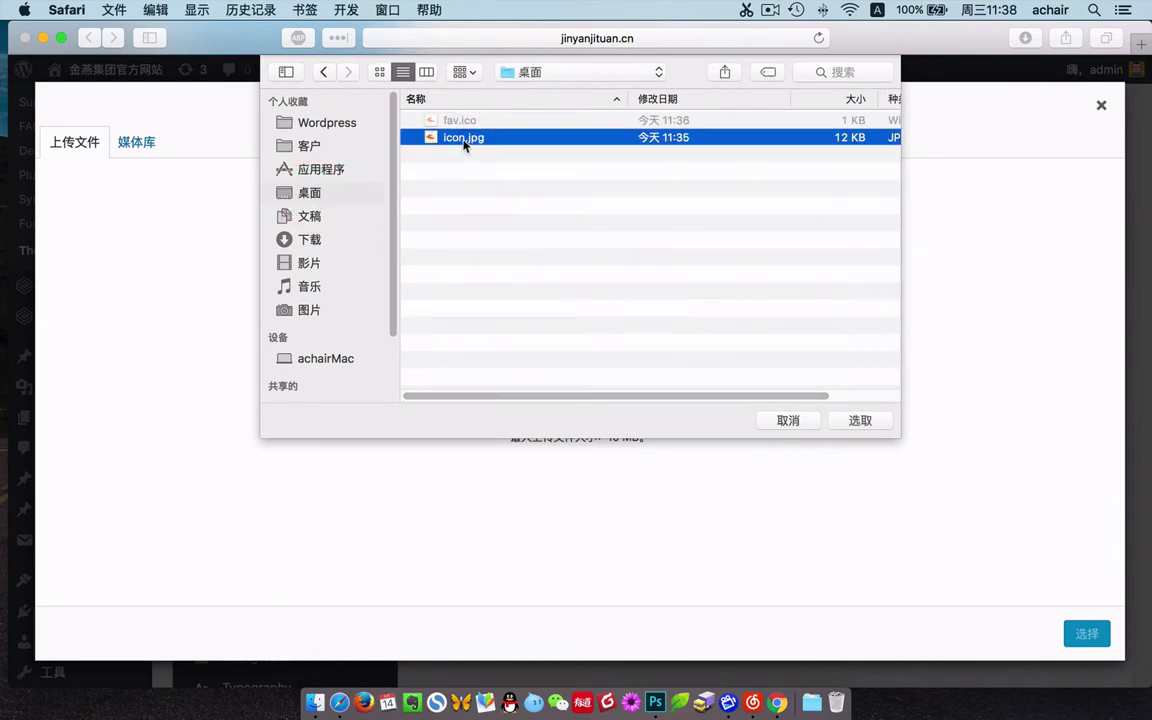
pyautogui.doubleClick(463, 140)
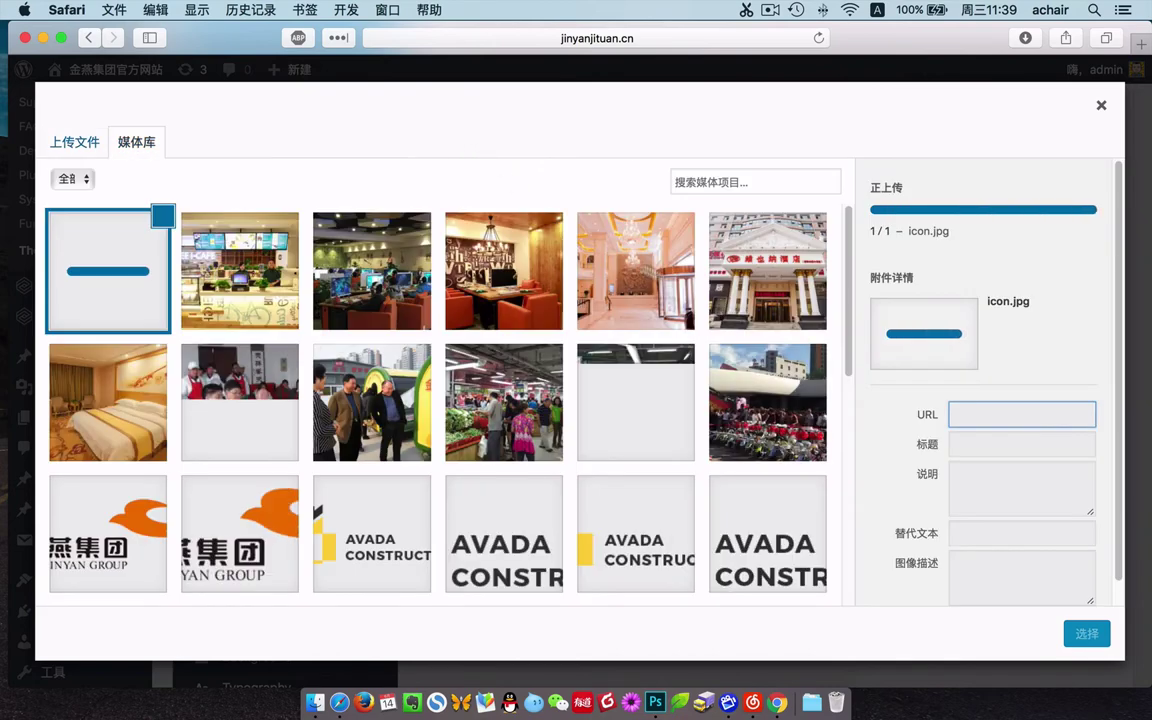
# - Use the uploaded icon.jpg as the website favicon and save the Avada theme options
pyautogui.click(1086, 634)
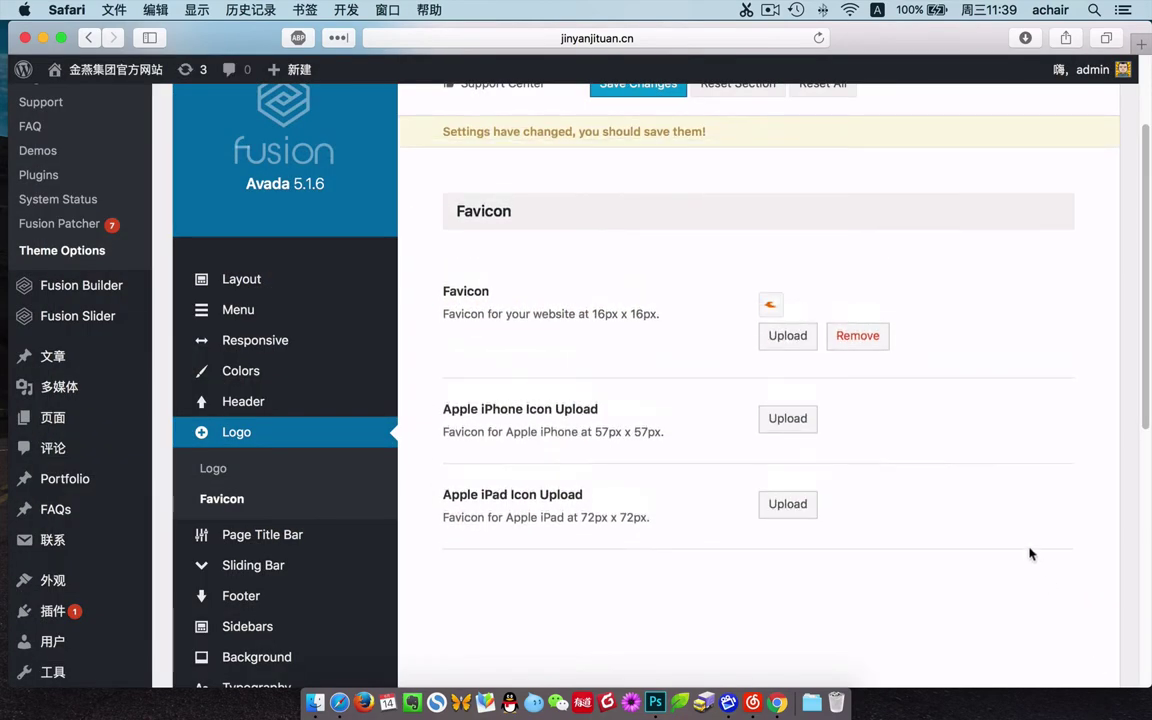
pyautogui.scroll(3, 1030, 554)
pyautogui.click(621, 216)
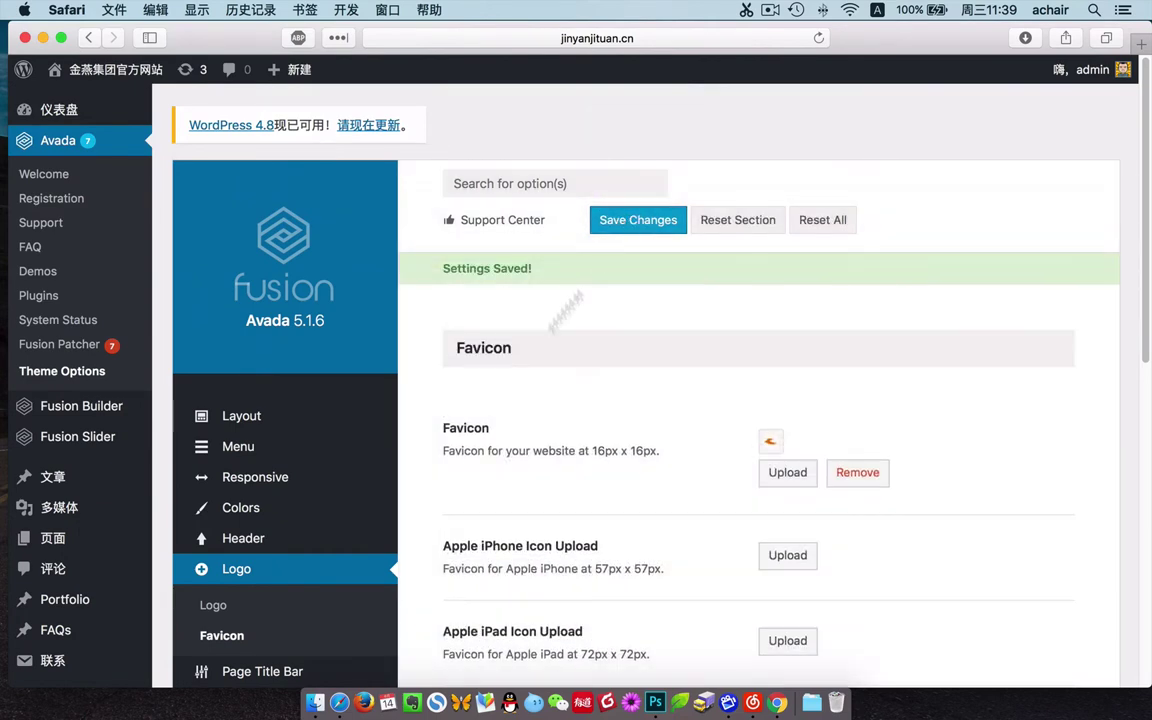
# - Switch to Chrome and reload the Jinyan Group homepage to check its tab icon, and minimise the browser window
pyautogui.click(43, 38)
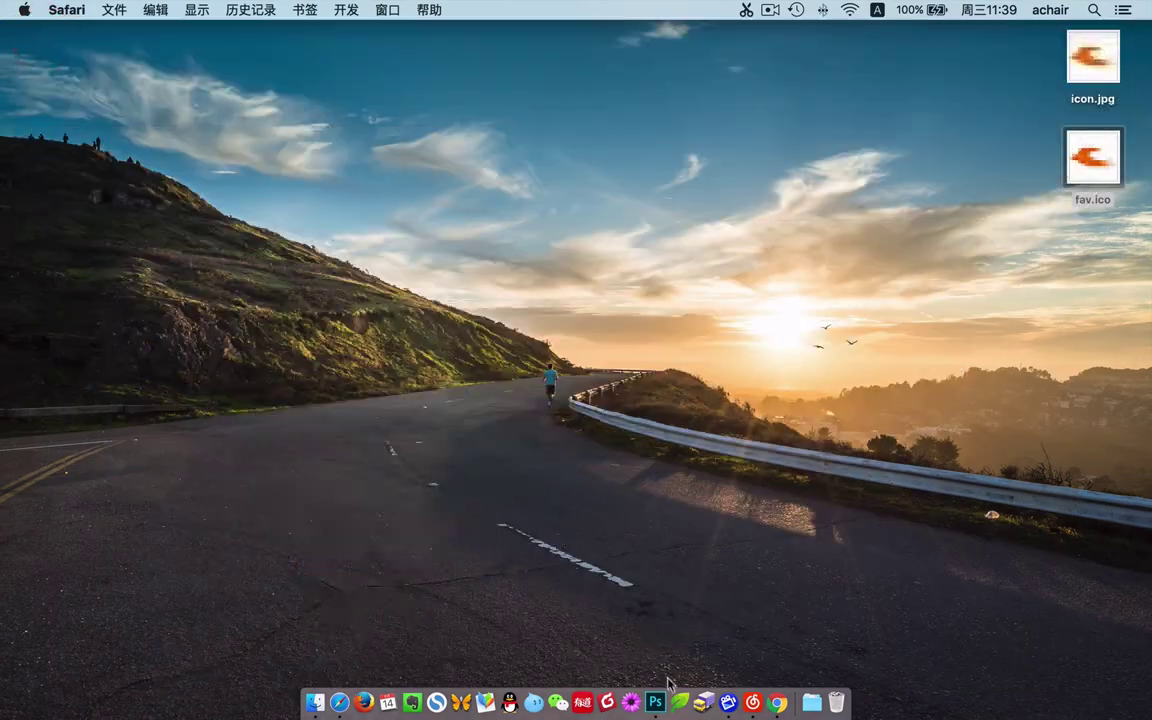
pyautogui.click(771, 703)
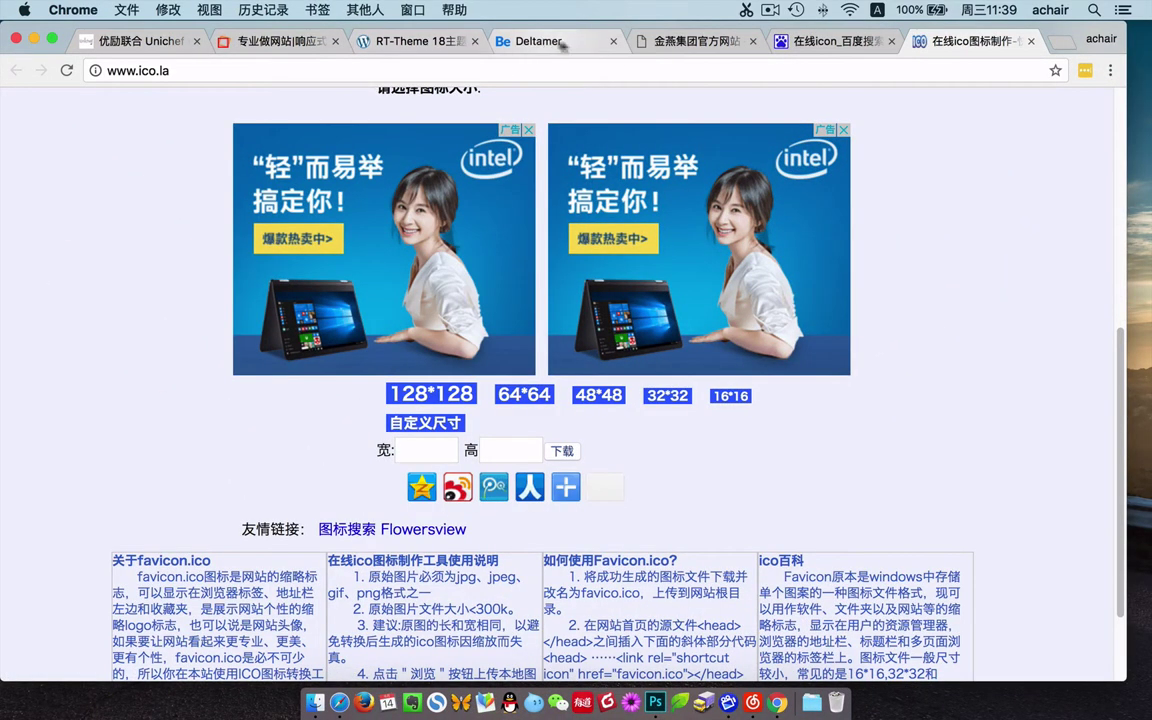
pyautogui.click(690, 41)
pyautogui.click(67, 70)
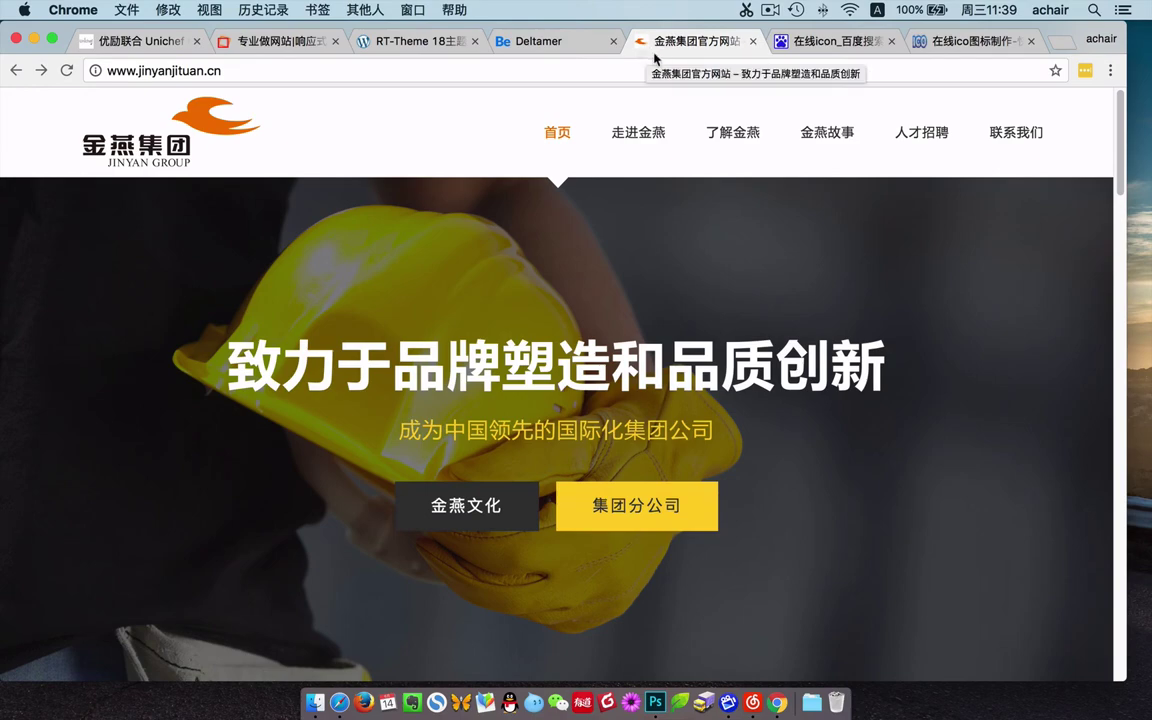
pyautogui.click(30, 39)
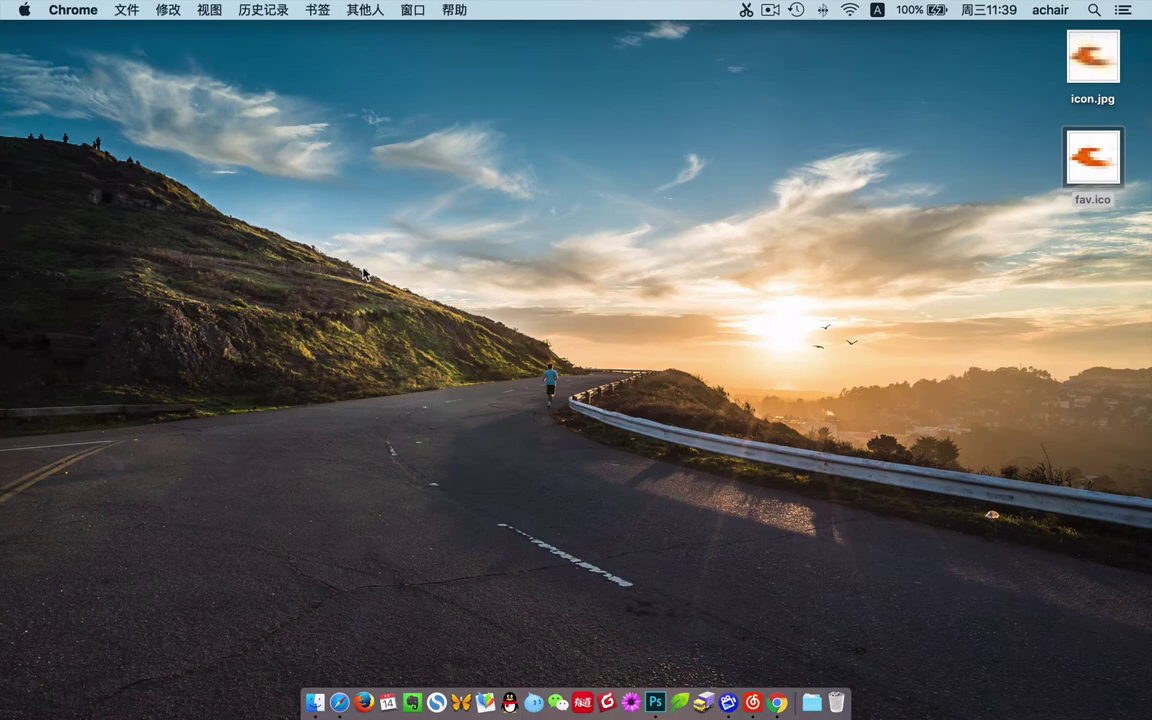
pyautogui.click(328, 240)
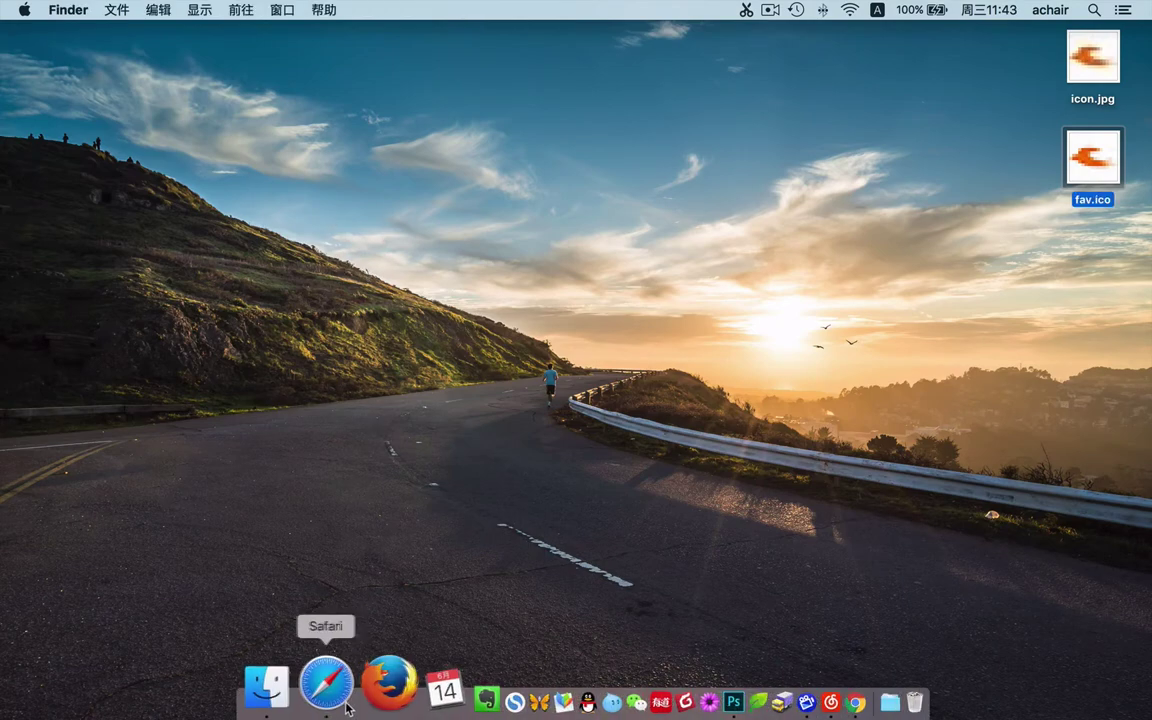
# - Switch to Safari and examine the Favicon format, size and file URL in the BeTheme general options of unichefconsulting.com
pyautogui.click(328, 684)
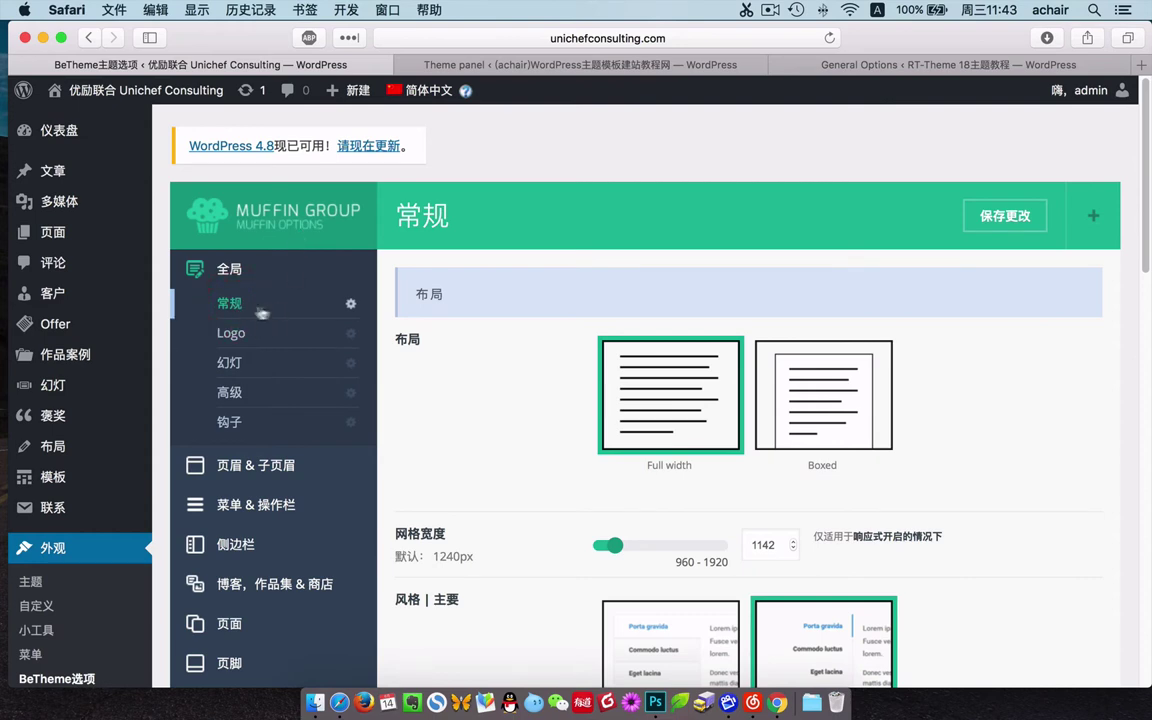
pyautogui.scroll(-5, 501, 517)
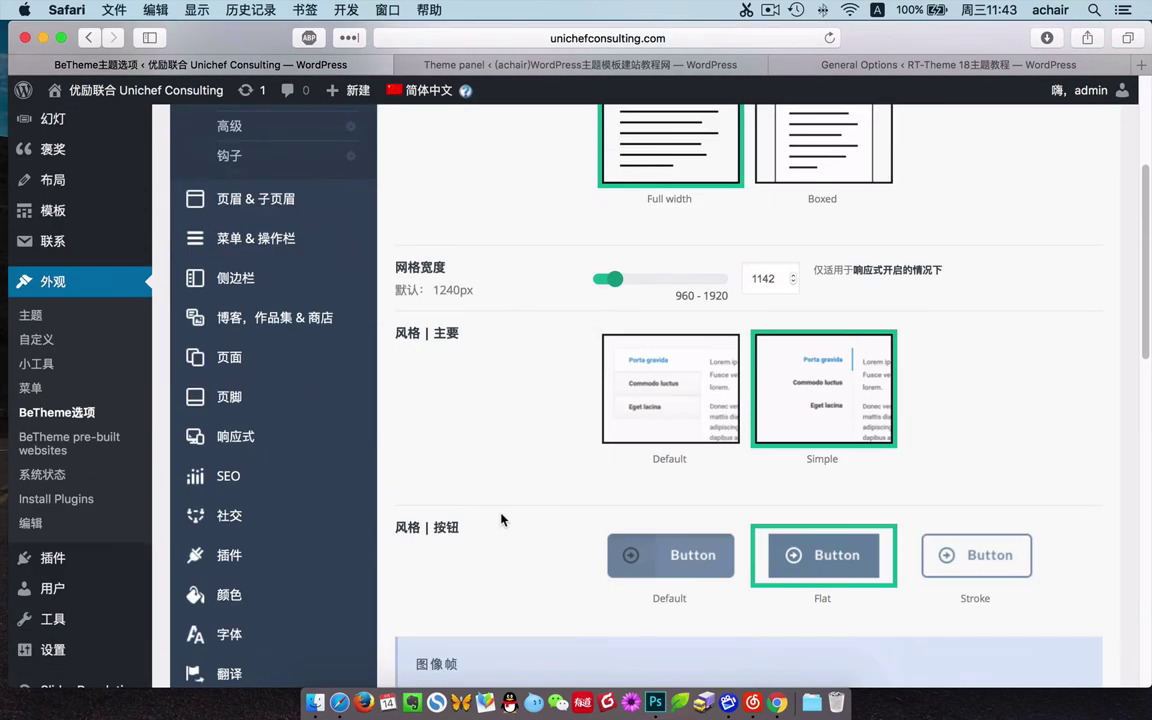
pyautogui.scroll(-15, 501, 517)
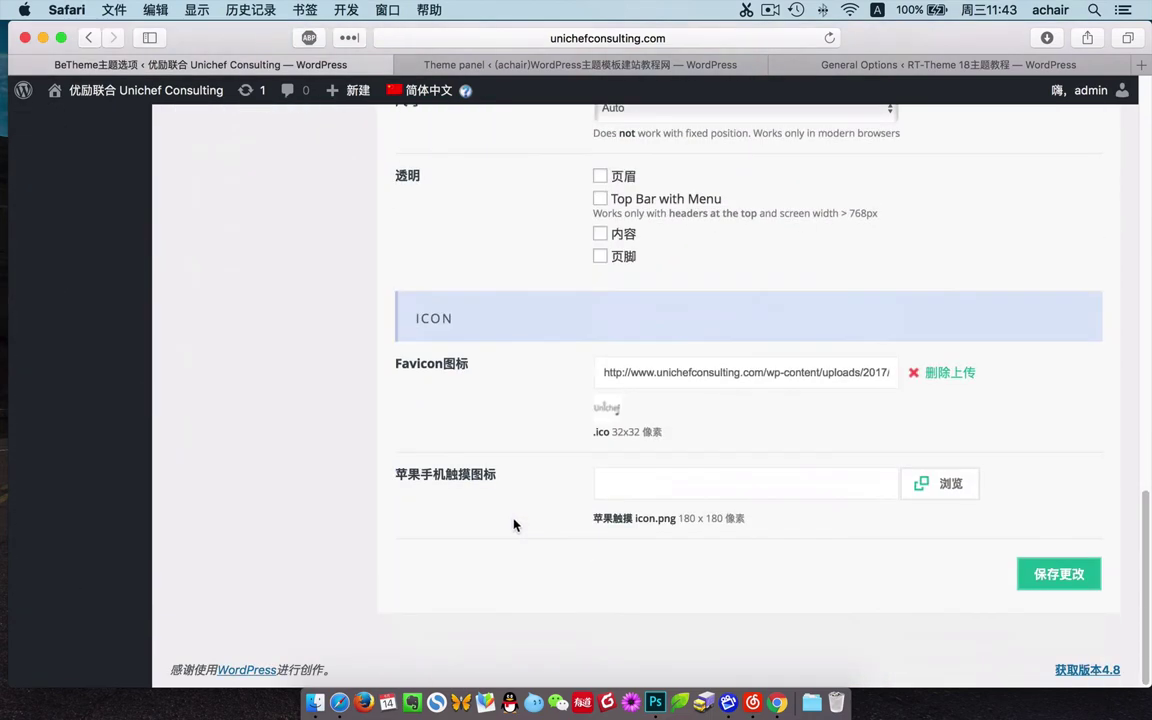
pyautogui.scroll(20, 514, 525)
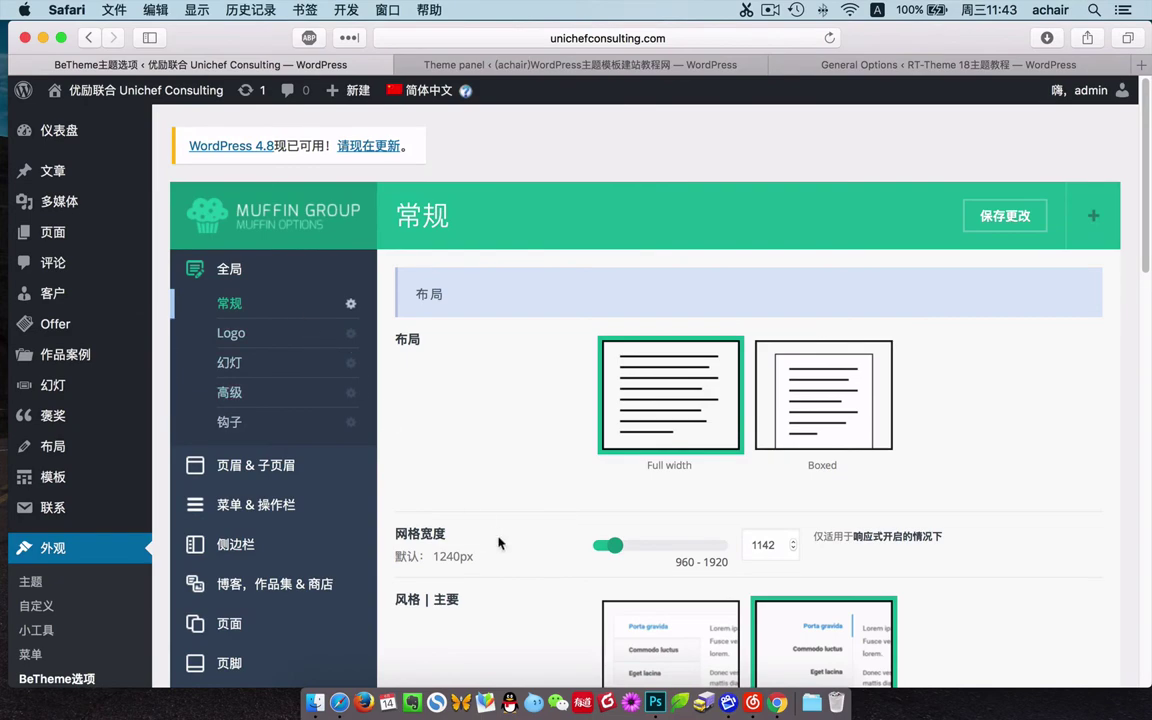
pyautogui.scroll(-20, 500, 540)
pyautogui.scroll(-3, 520, 540)
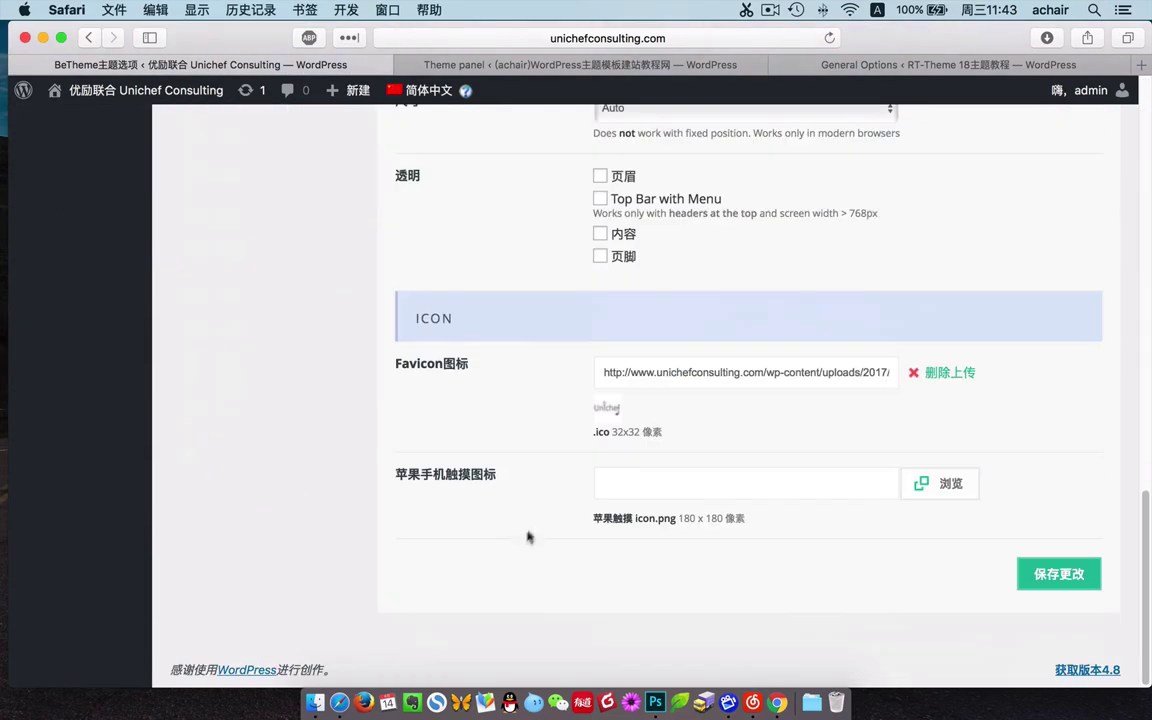
pyautogui.moveTo(596, 436); pyautogui.dragTo(676, 433)
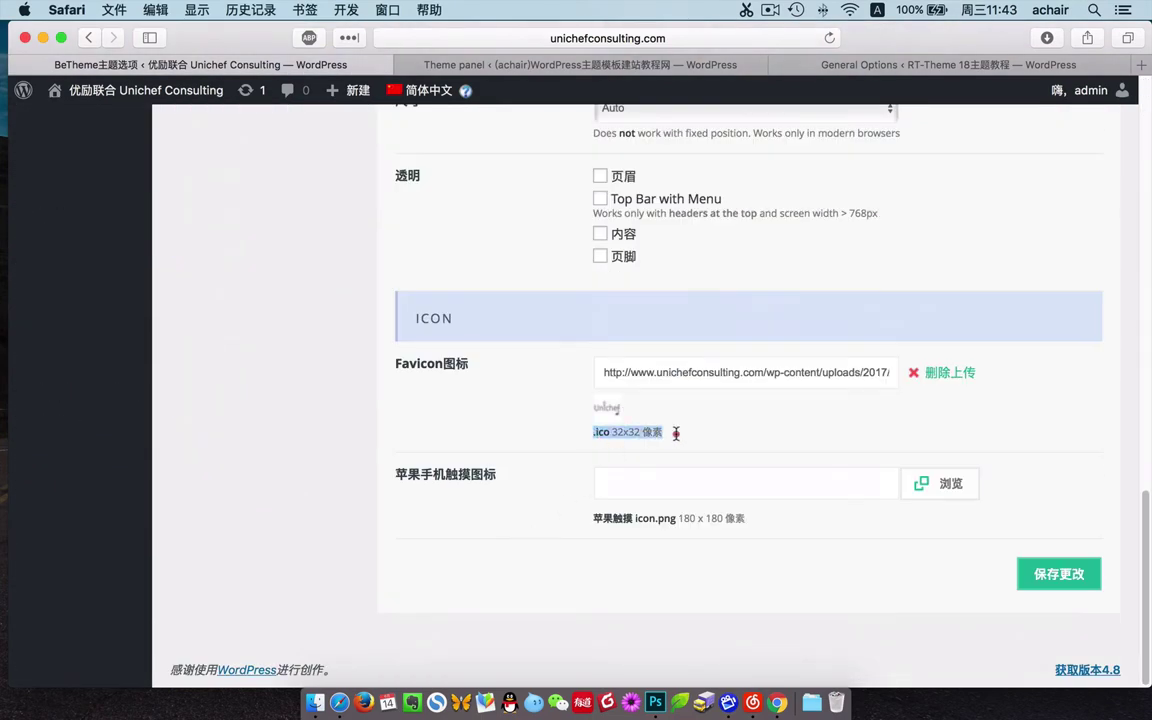
pyautogui.moveTo(617, 373); pyautogui.dragTo(1002, 368)
pyautogui.moveTo(843, 372); pyautogui.dragTo(918, 372)
pyautogui.click(1051, 448)
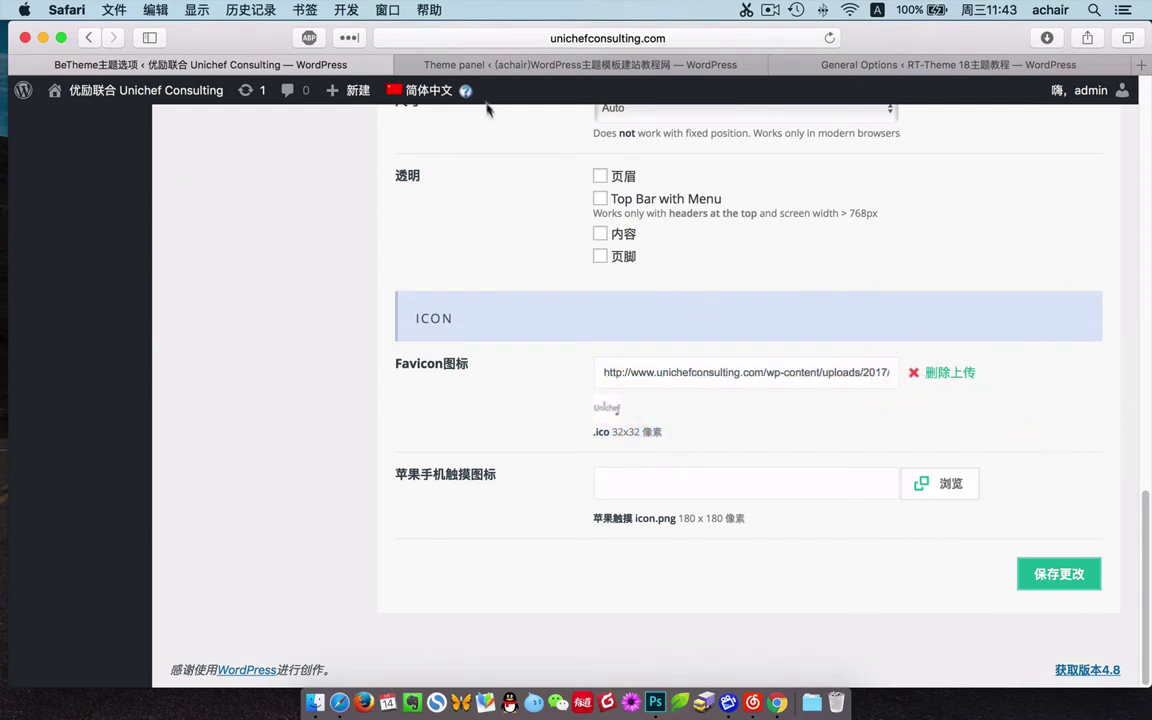
# - Examine the favicon size, format and file name in the Logo & Favicon settings of the Newspaper theme panel on achair.cn
pyautogui.click(484, 67)
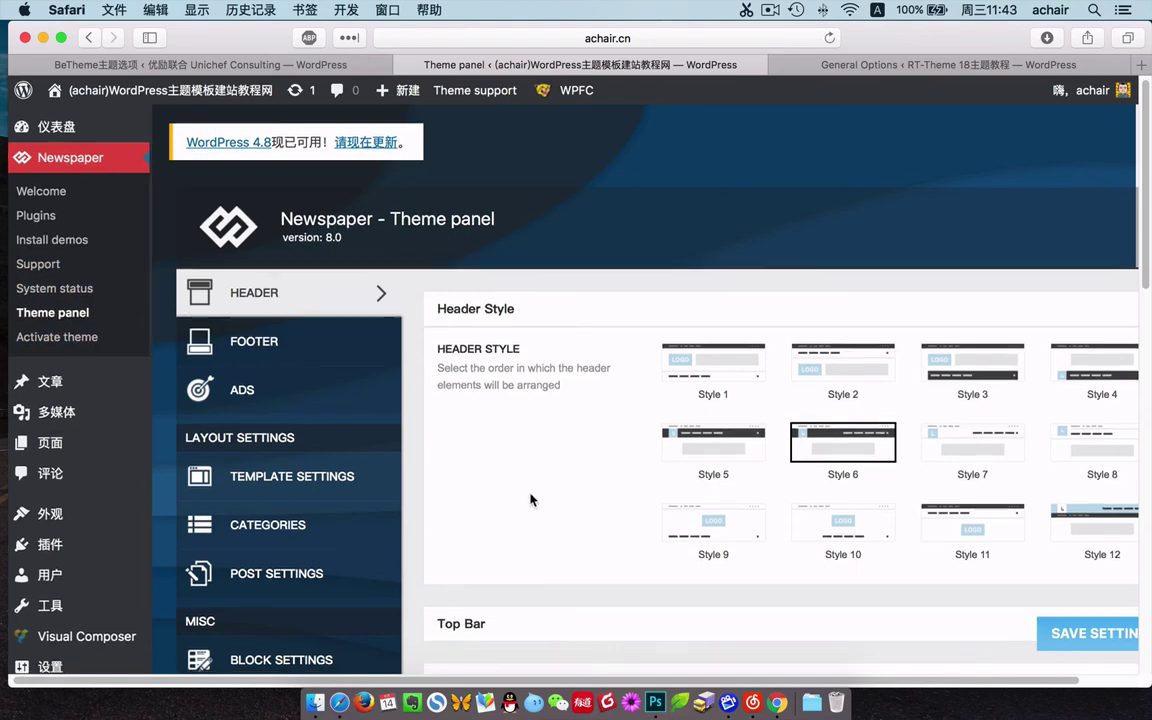
pyautogui.scroll(-5, 534, 496)
pyautogui.scroll(-2, 536, 496)
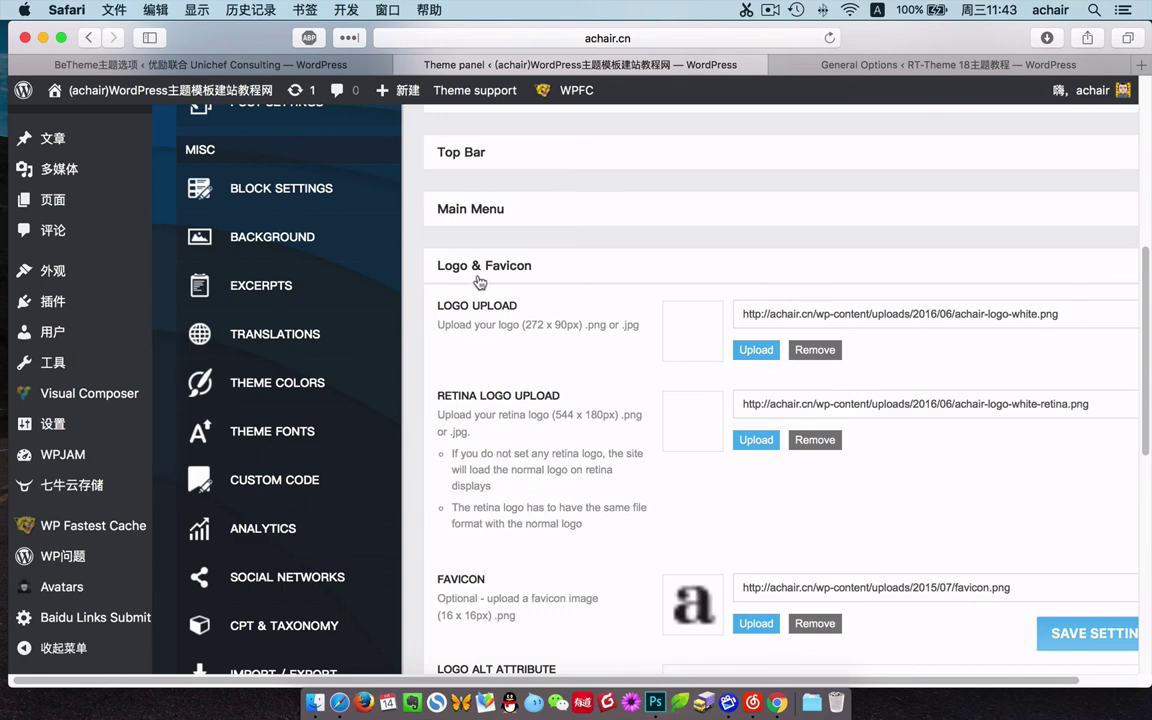
pyautogui.scroll(-2, 545, 508)
pyautogui.doubleClick(445, 460)
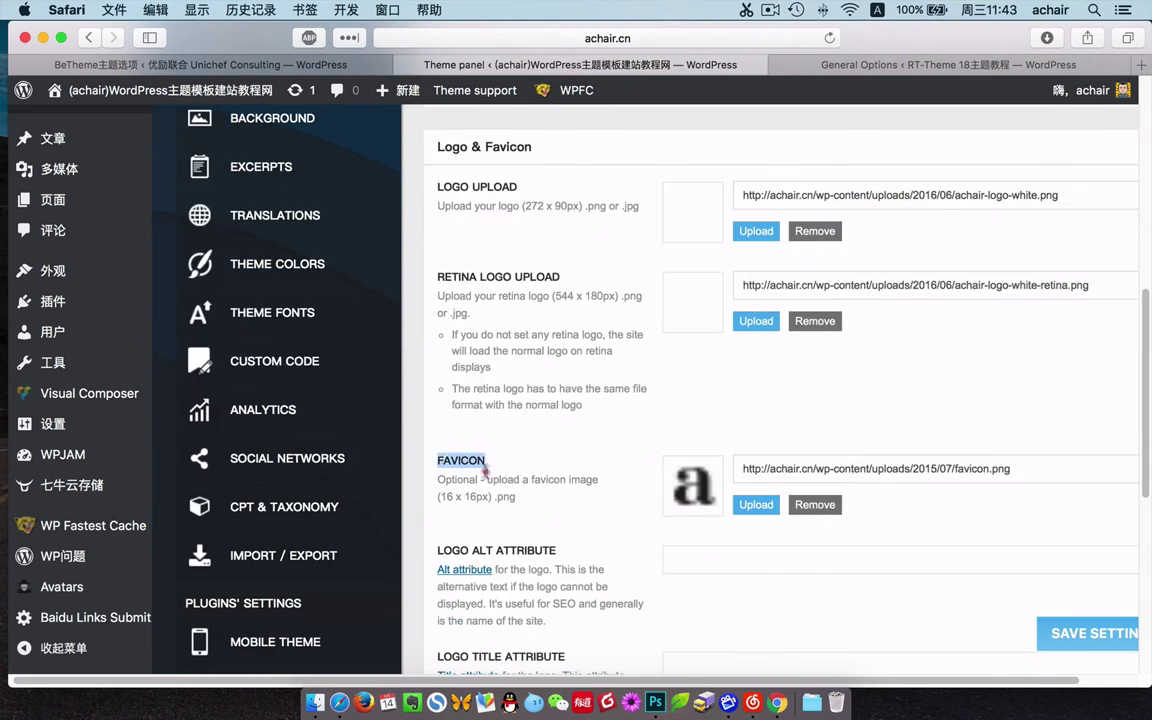
pyautogui.moveTo(445, 460); pyautogui.dragTo(447, 498)
pyautogui.click(485, 500)
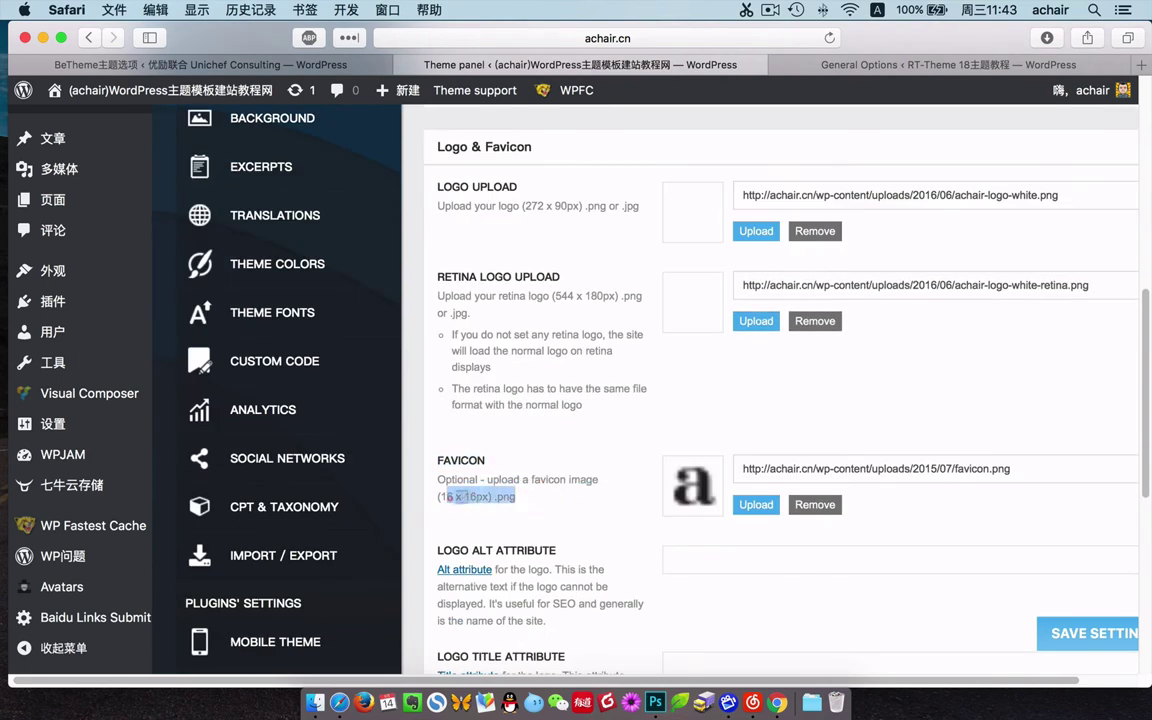
pyautogui.click(1020, 468)
pyautogui.moveTo(950, 469); pyautogui.dragTo(1029, 470)
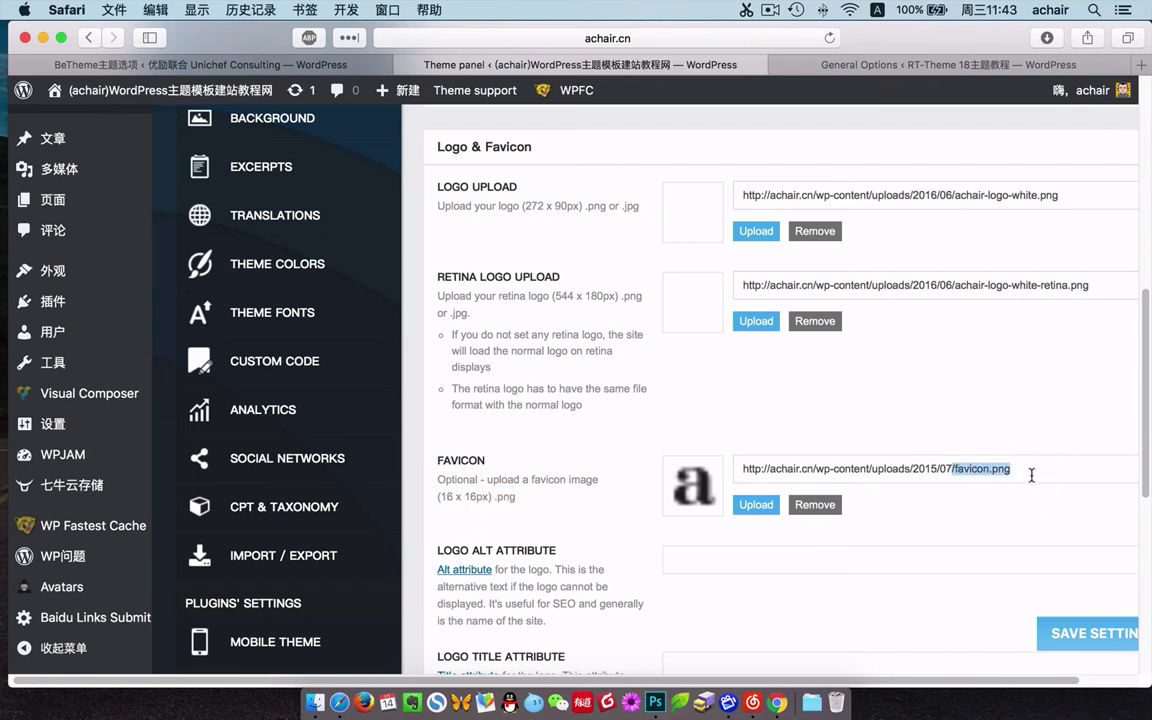
# - Examine the Custom Favicon file URL in the RT-Theme 18 General Options and minimise the Safari window
pyautogui.click(893, 63)
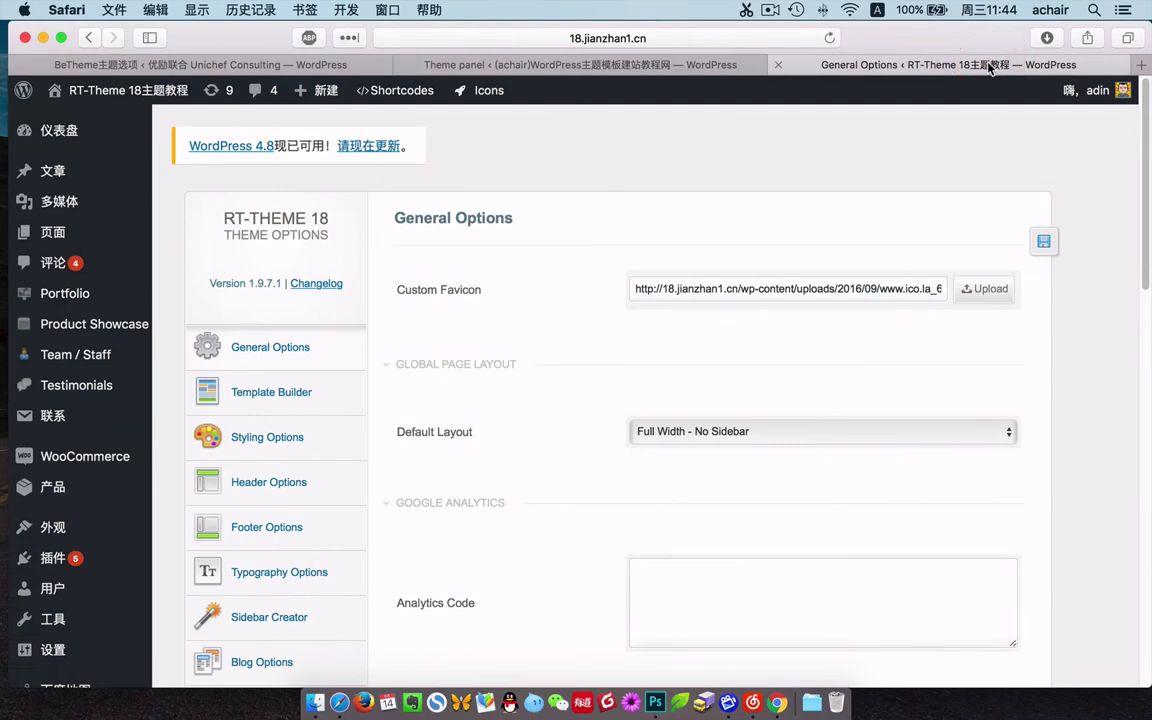
pyautogui.moveTo(101, 95)
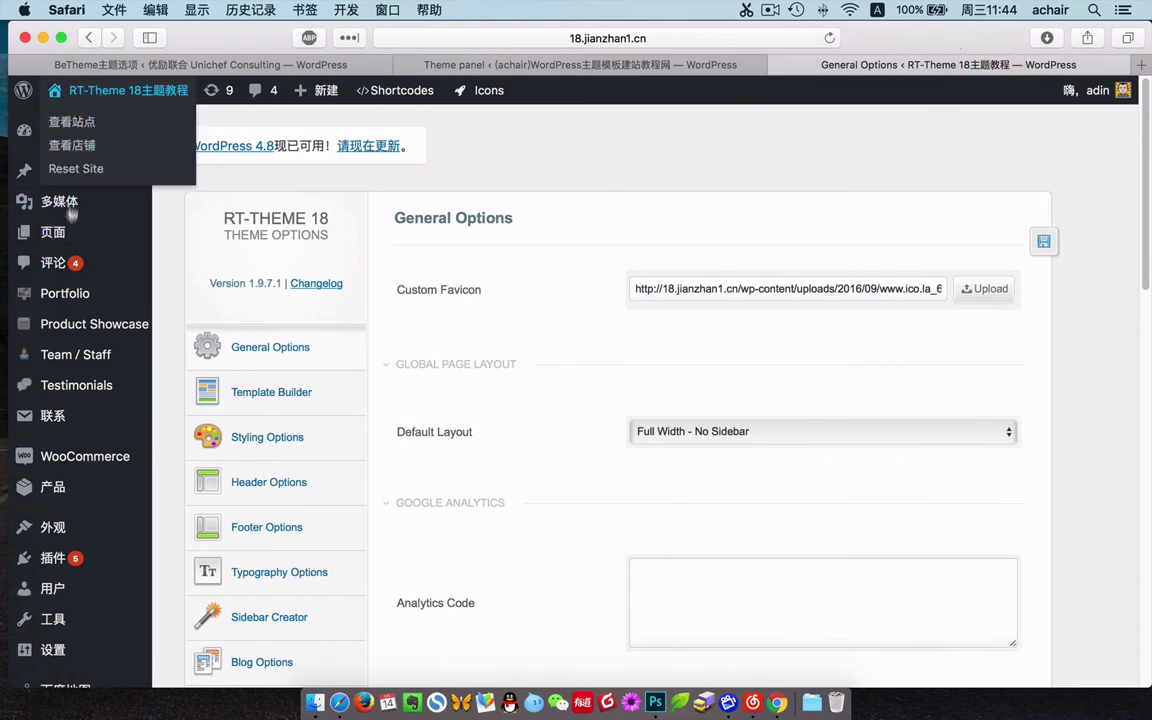
pyautogui.scroll(-5, 55, 430)
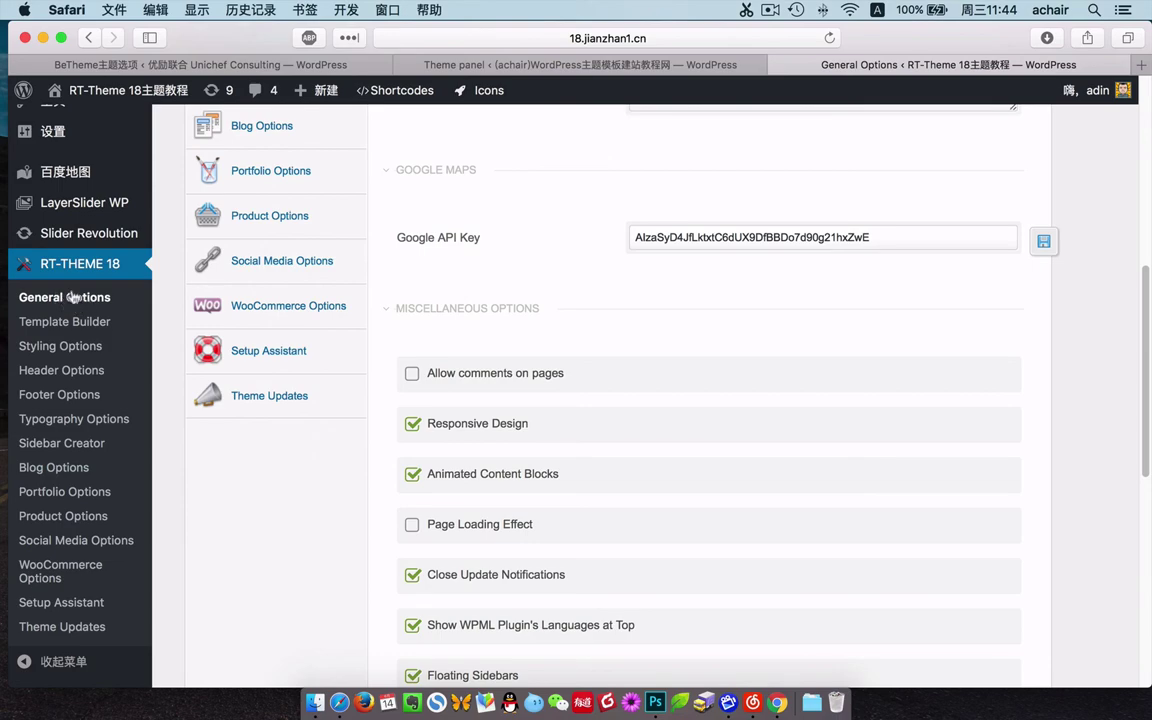
pyautogui.scroll(4, 126, 303)
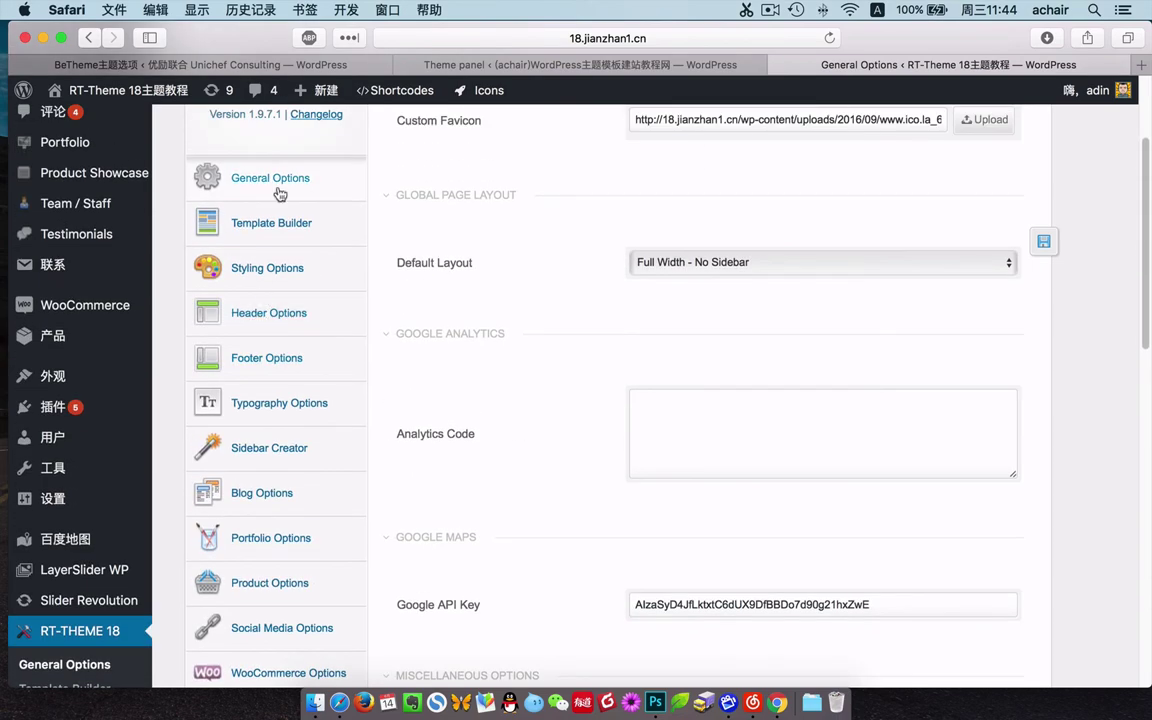
pyautogui.scroll(-1, 684, 447)
pyautogui.scroll(3, 616, 412)
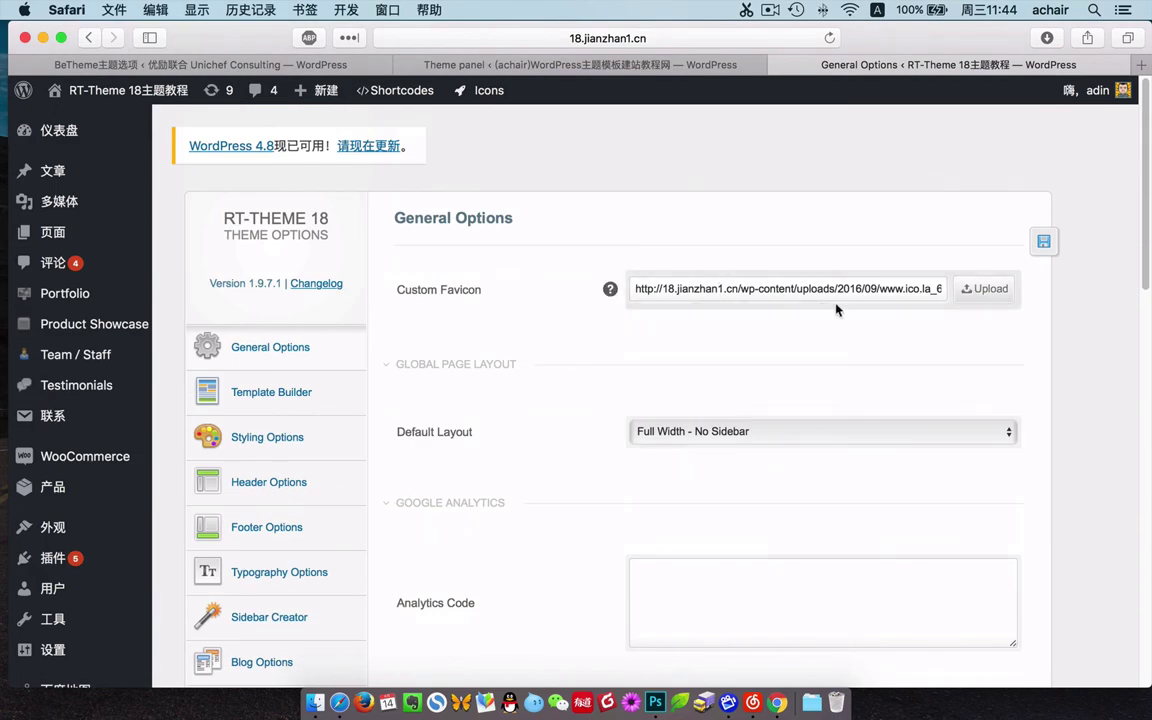
pyautogui.moveTo(658, 289); pyautogui.dragTo(1032, 290)
pyautogui.click(913, 293)
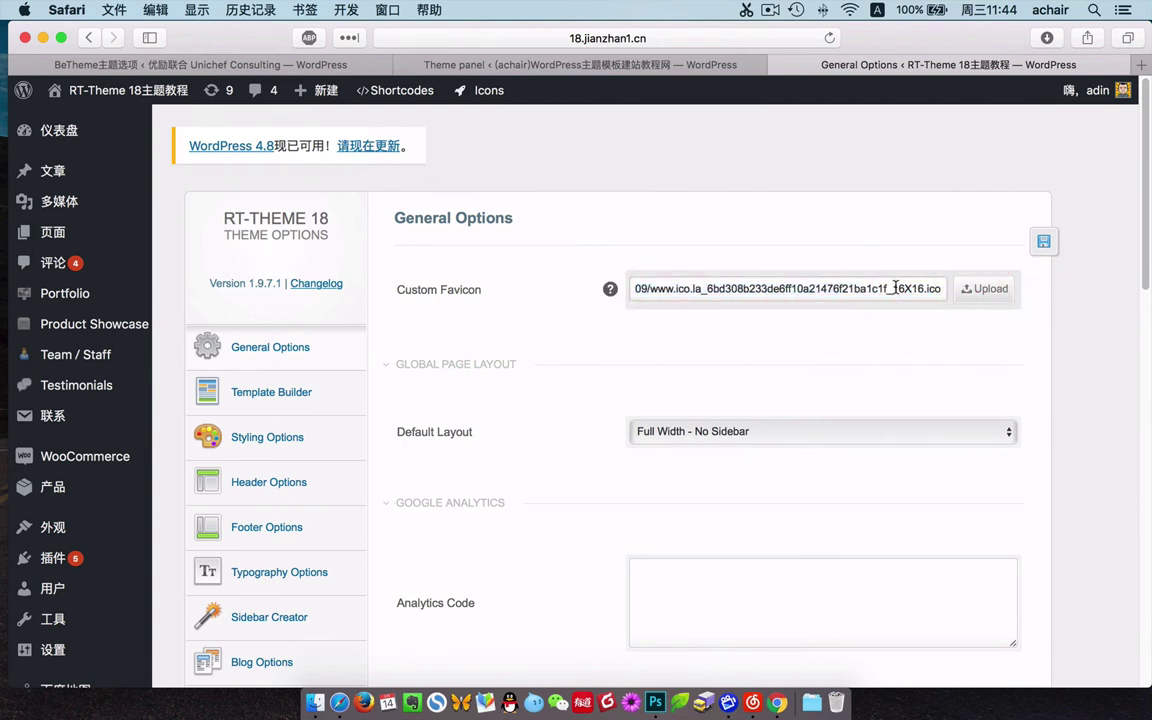
pyautogui.moveTo(896, 288); pyautogui.dragTo(985, 288)
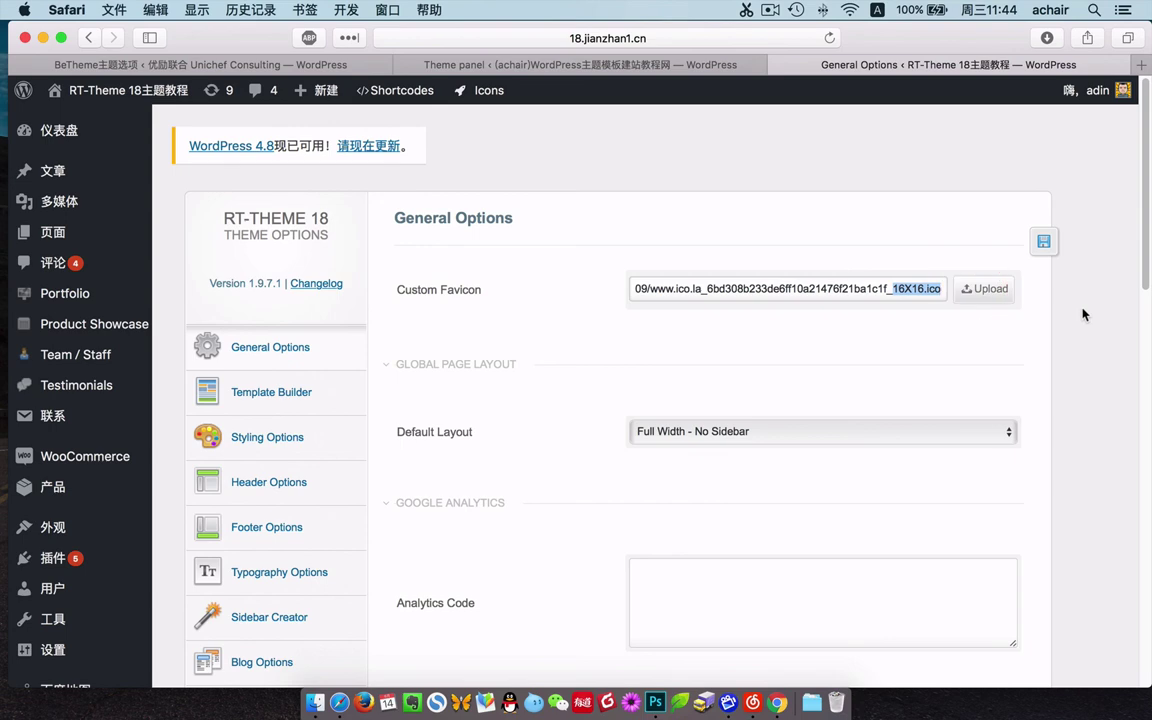
pyautogui.click(1083, 312)
pyautogui.click(44, 38)
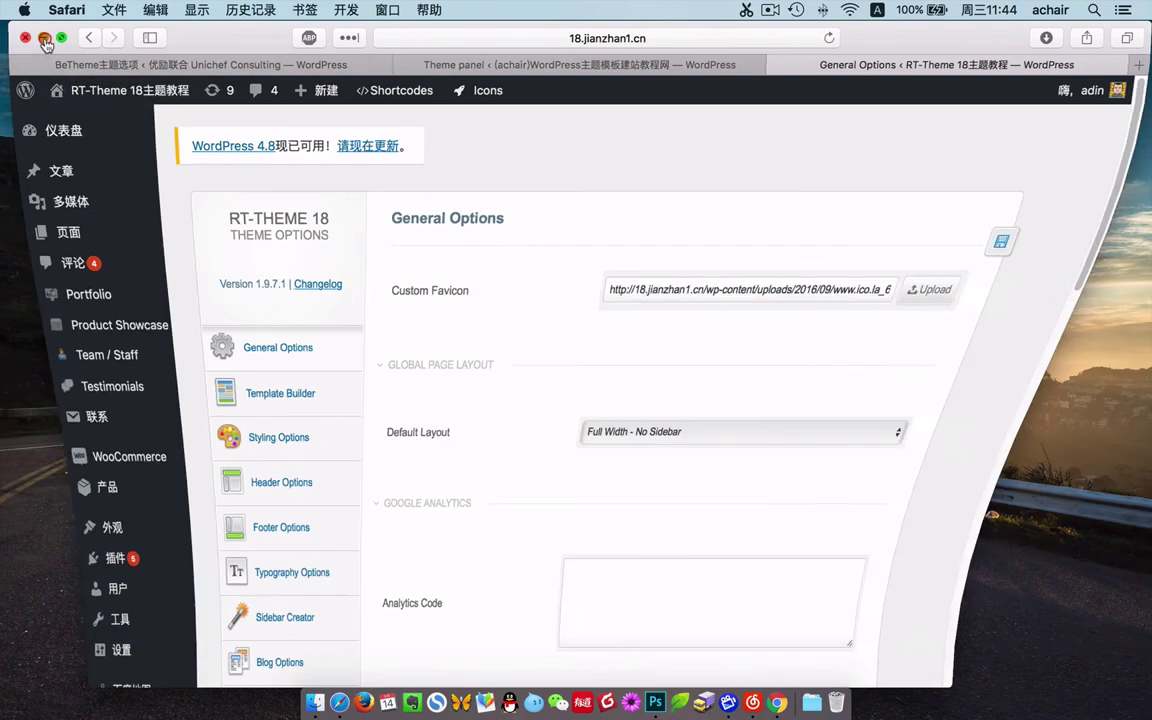
pyautogui.click(536, 308)
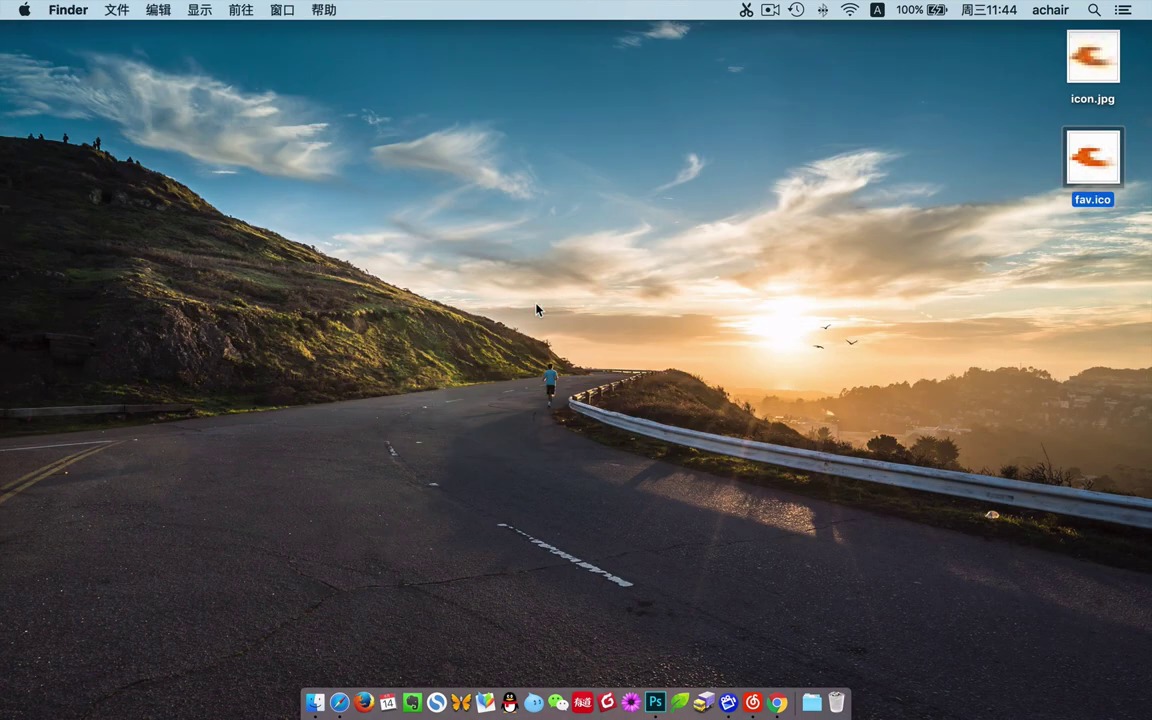